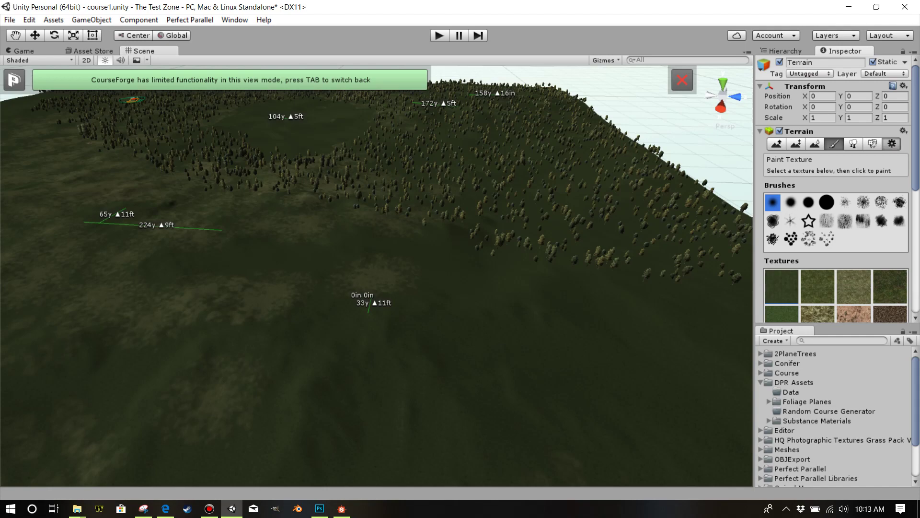
Examine the Terrain Settings, including the resolution values for the terrain's width, length and height
click(892, 144)
scroll(834, 192, down, 10)
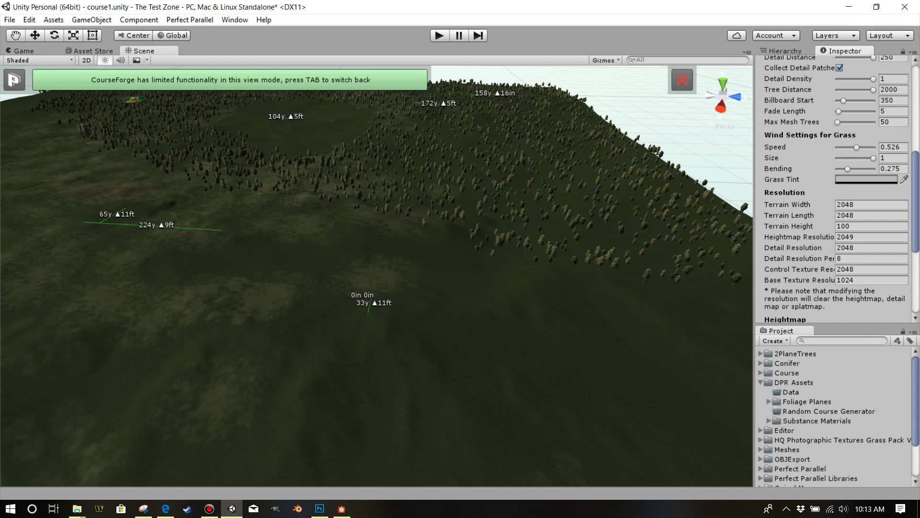
right_drag(377, 275, 378, 296)
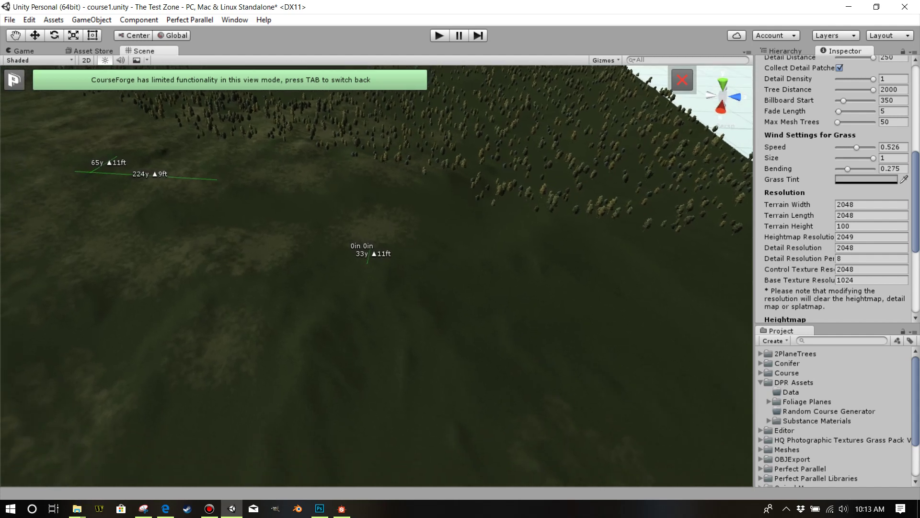
scroll(837, 192, up, 10)
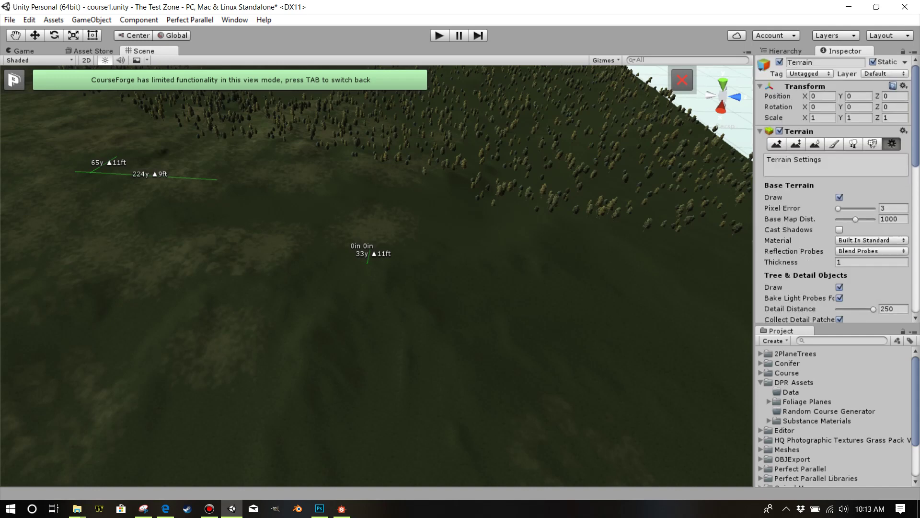
Switch the terrain to Paint Texture and look through its full set of textures
click(834, 144)
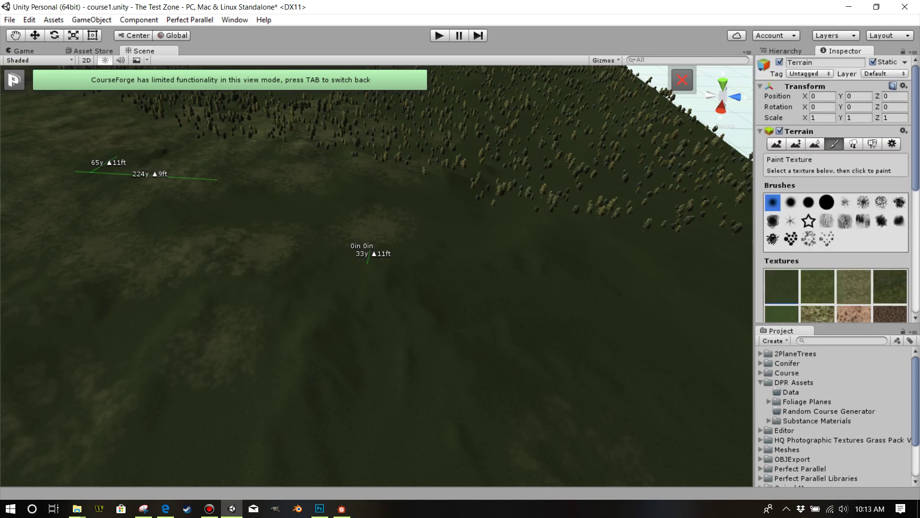
scroll(838, 190, down, 2)
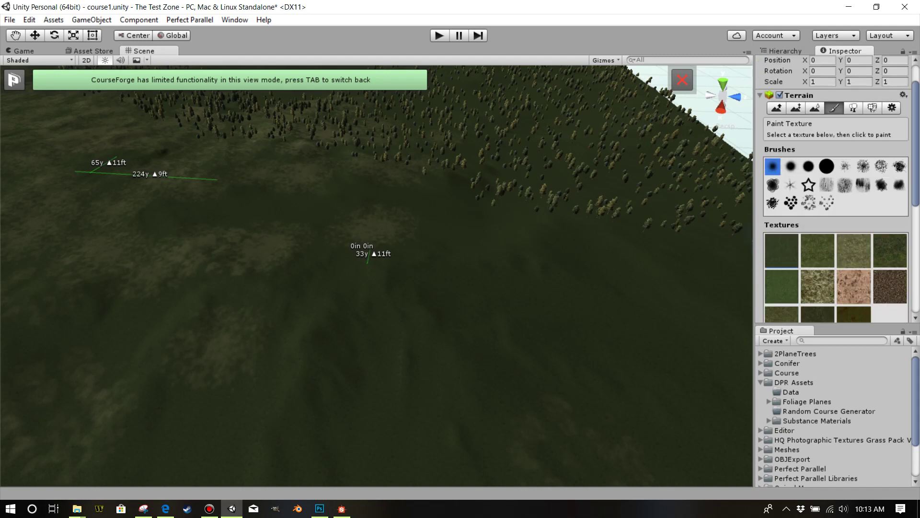
scroll(836, 192, down, 2)
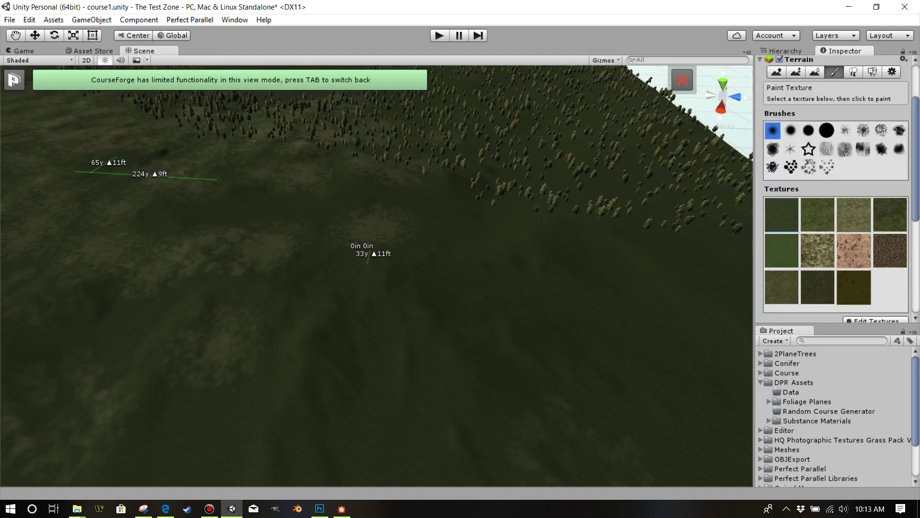
mouse_move(650, 305)
right_down()
mouse_move(614, 226)
mouse_move(628, 295)
right_up()
alt+drag(626, 292, 627, 313)
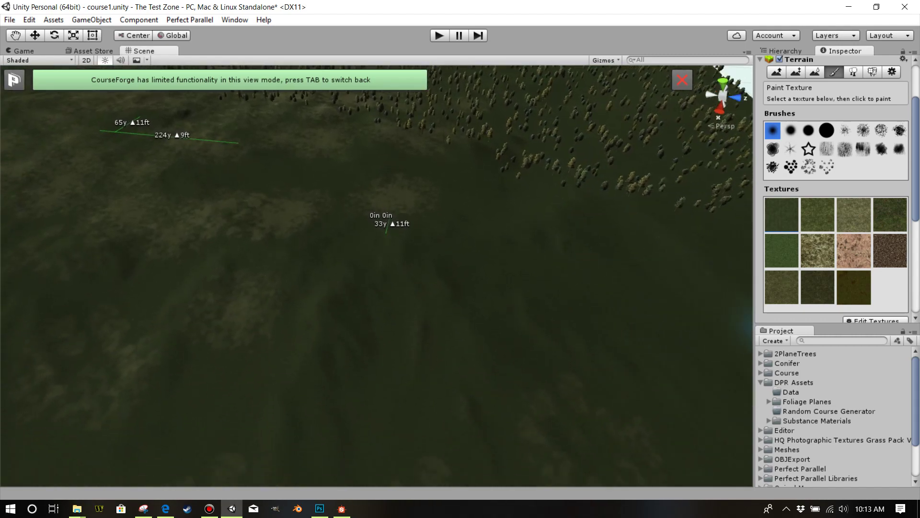
Import gridlines.psd as a new asset into the Random Course Generator folder
right_click(772, 411)
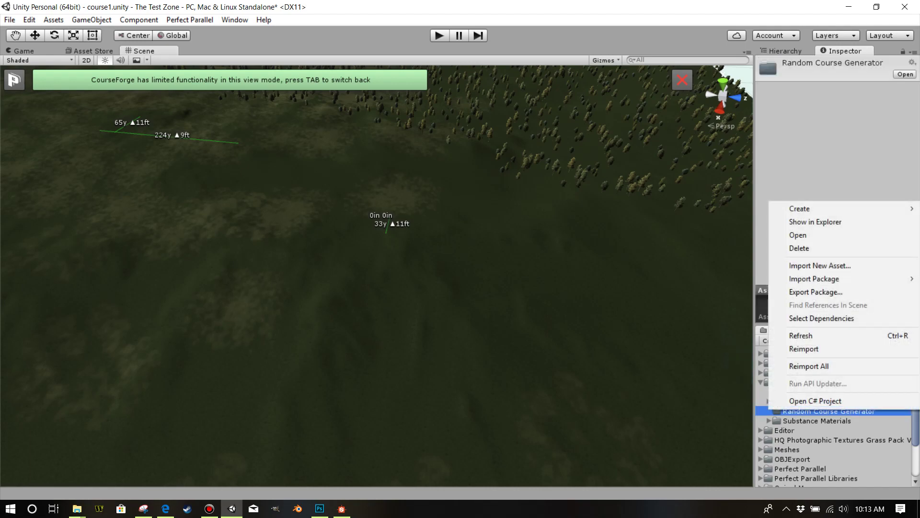
click(814, 265)
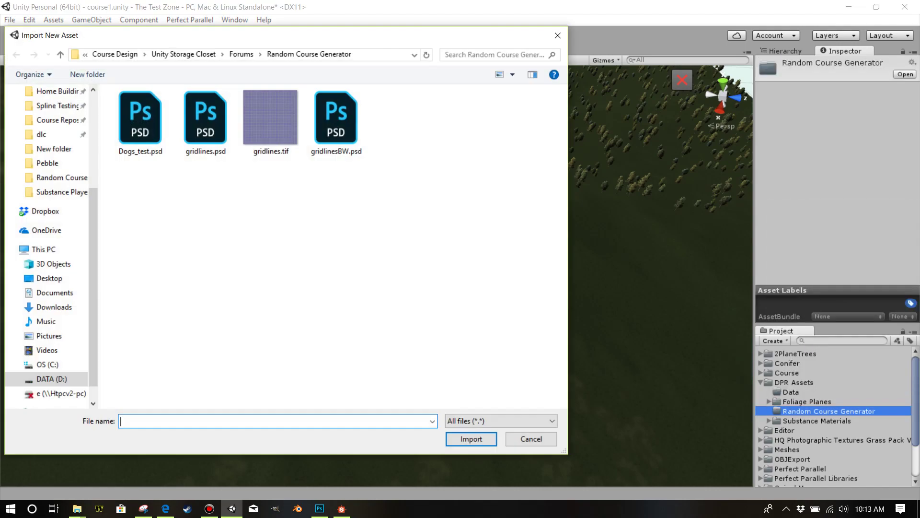
click(206, 123)
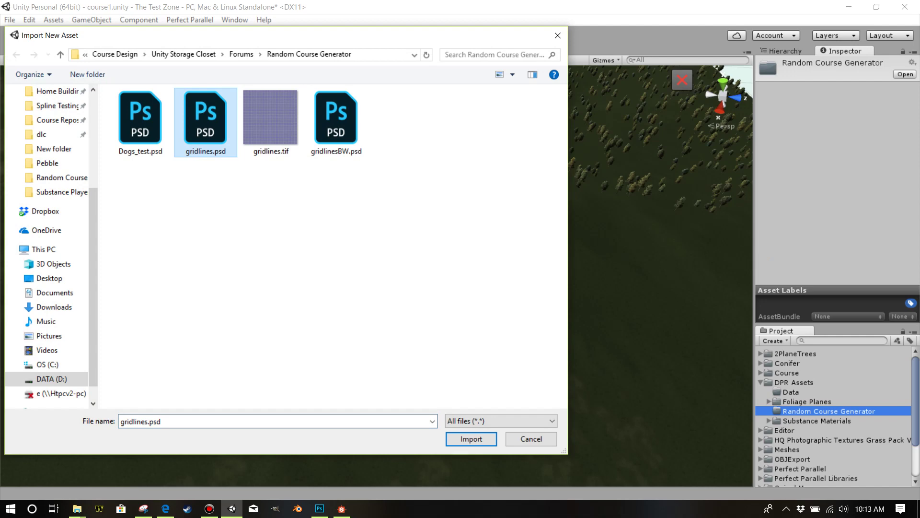
click(471, 438)
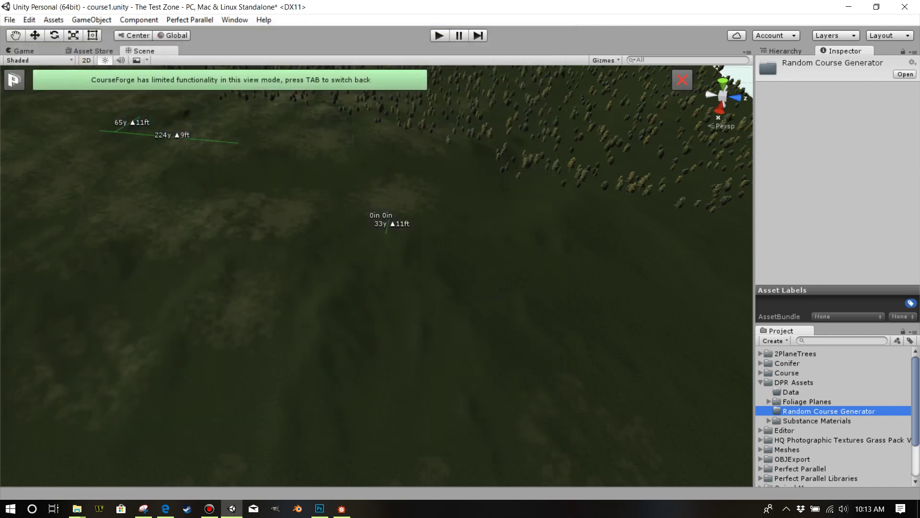
Replace the first terrain texture's albedo with gridlines, set its size to 2048 by 2048, and apply the change
right_drag(376, 276, 379, 257)
key(Tab)
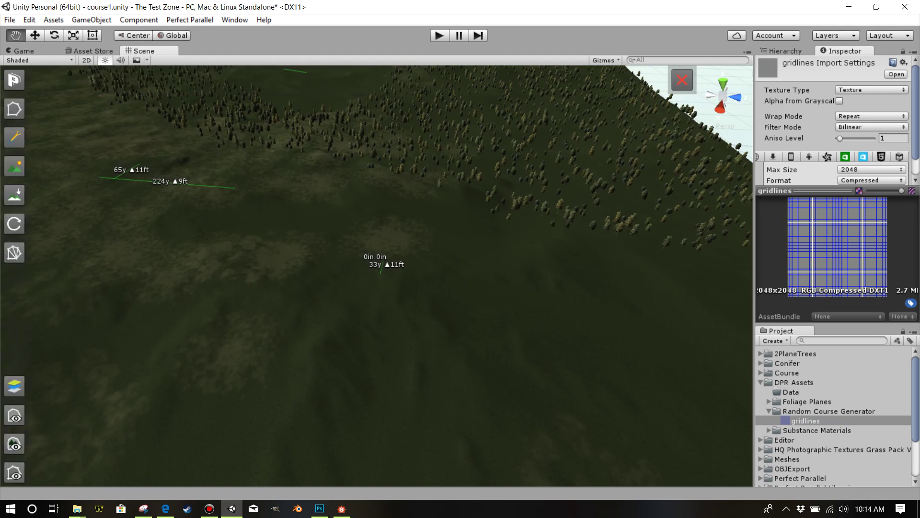
click(834, 144)
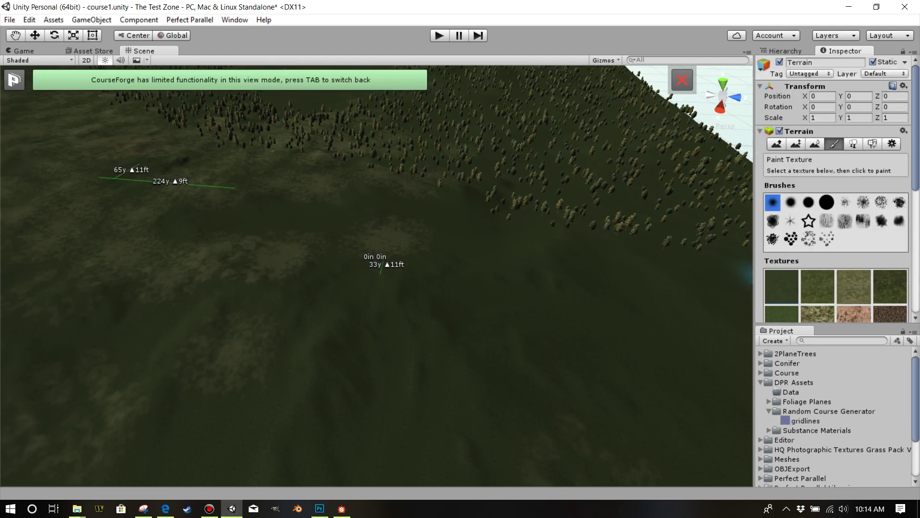
double_click(781, 286)
drag(798, 421, 524, 161)
click(527, 232)
text(2048)
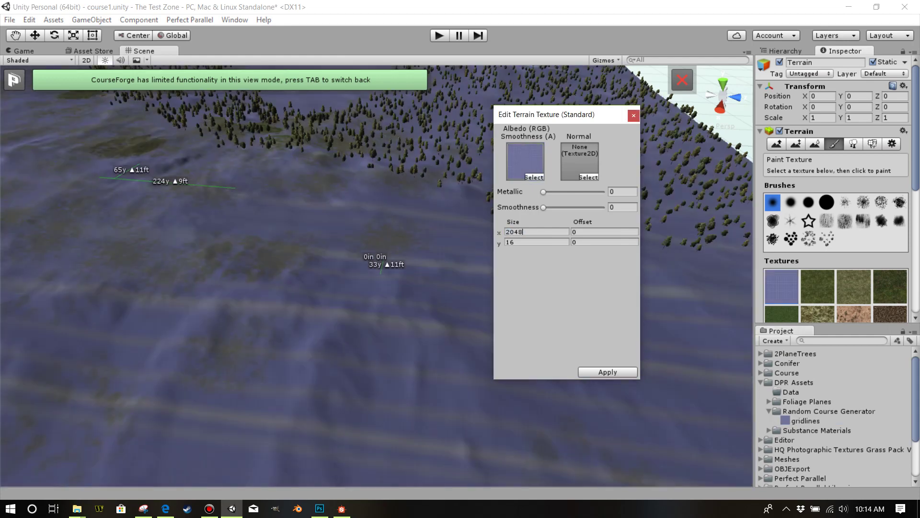
key(Tab)
text(2048)
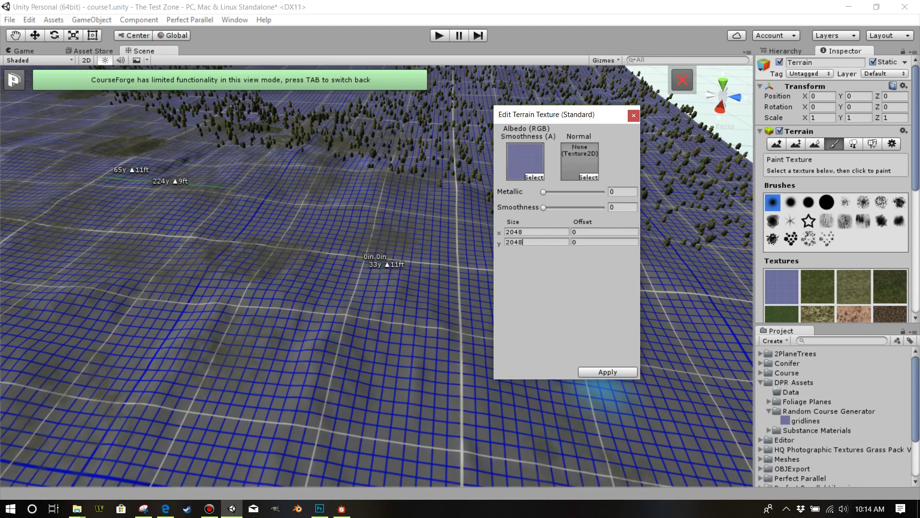
click(606, 372)
Examine the grid texture on the terrain both up close and across the whole plot
right_drag(463, 250, 465, 261)
right_drag(461, 225, 419, 257)
scroll(422, 261, up, 5)
right_drag(412, 211, 417, 225)
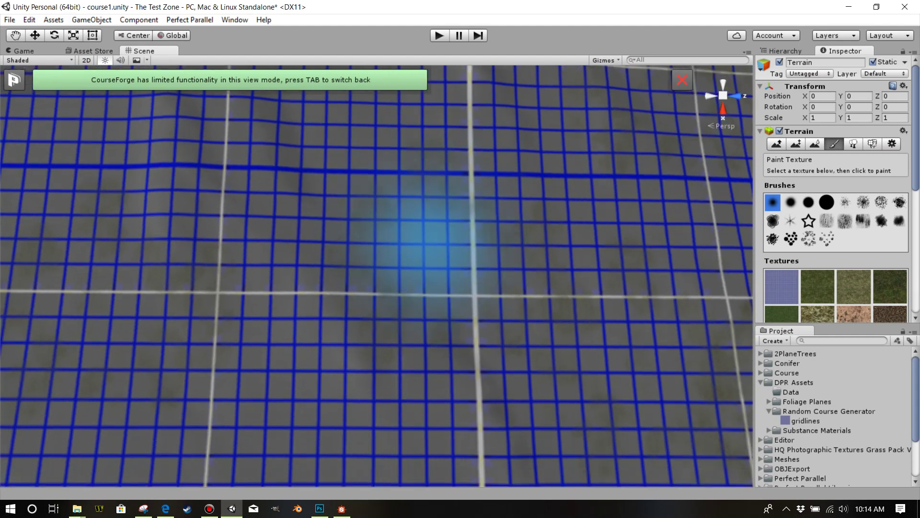
scroll(422, 234, down, 6)
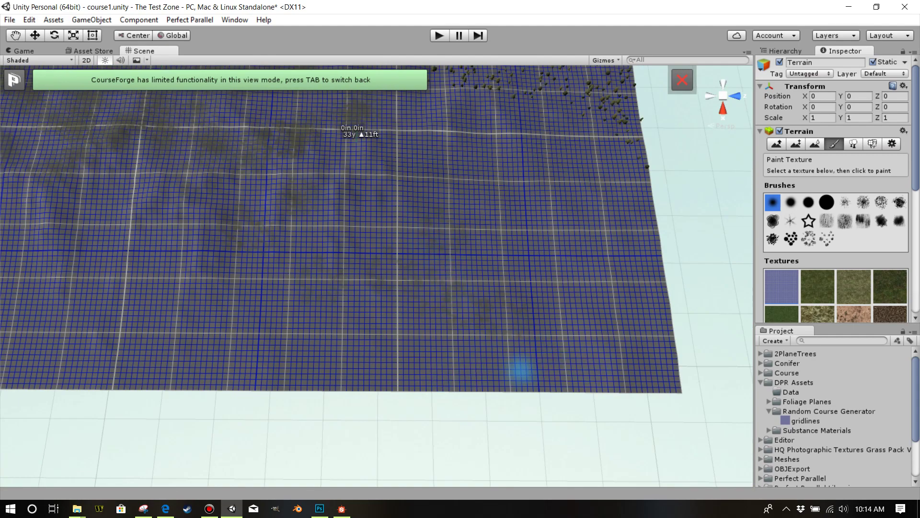
scroll(563, 355, down, 2)
scroll(563, 355, down, 3)
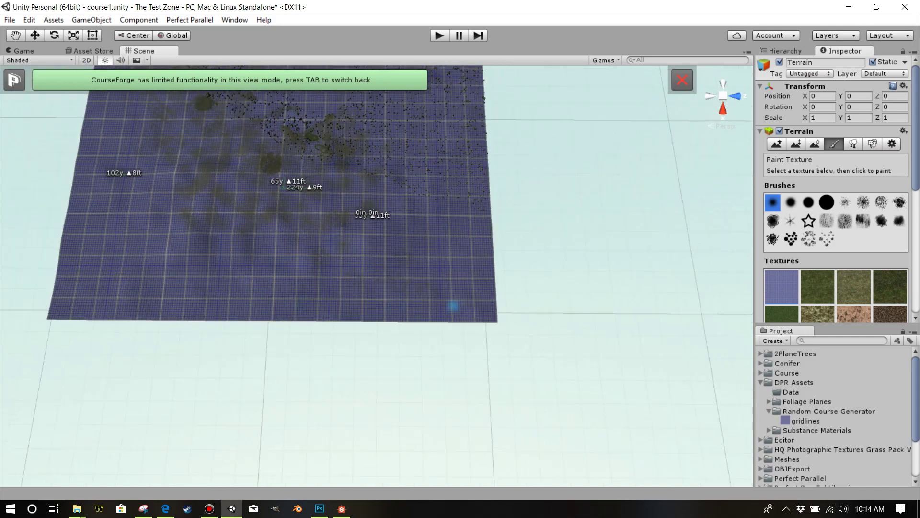
scroll(366, 294, up, 5)
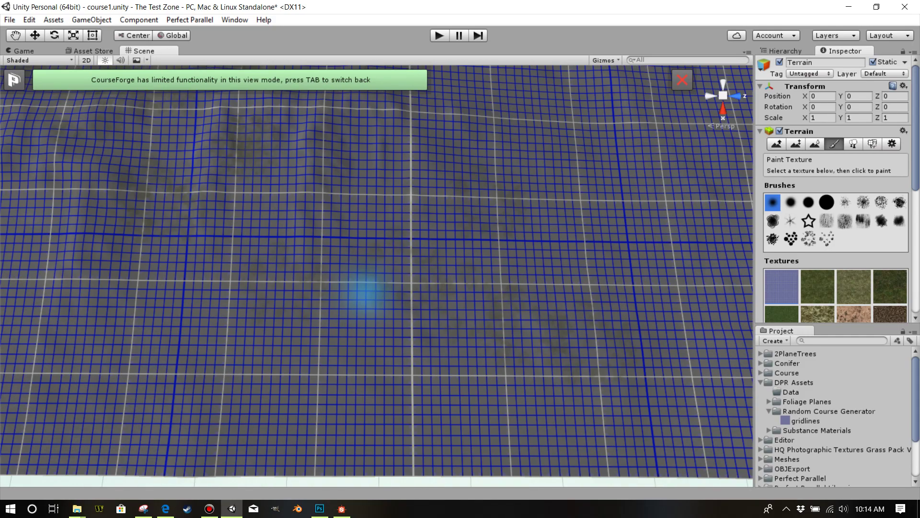
scroll(366, 294, up, 5)
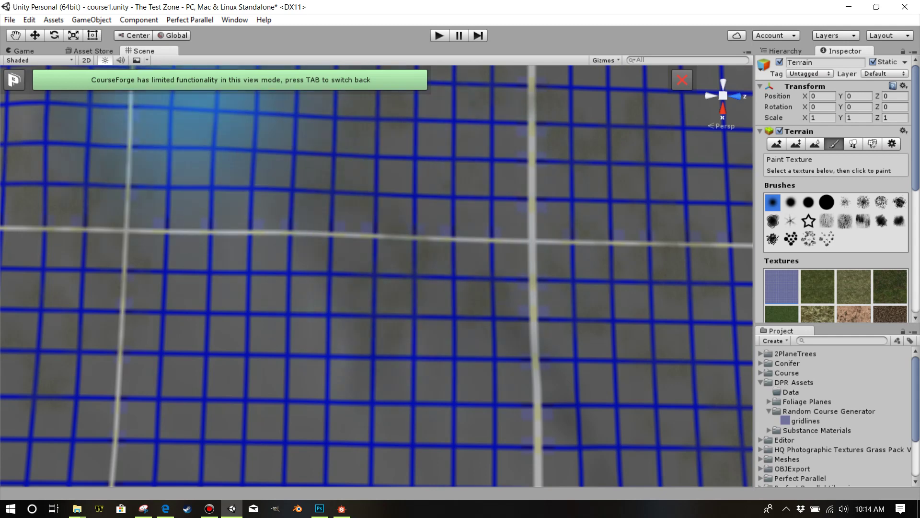
Return to the full CourseForge view and measure the distance across three grid squares with the hole 1 measuring tool
key(Tab)
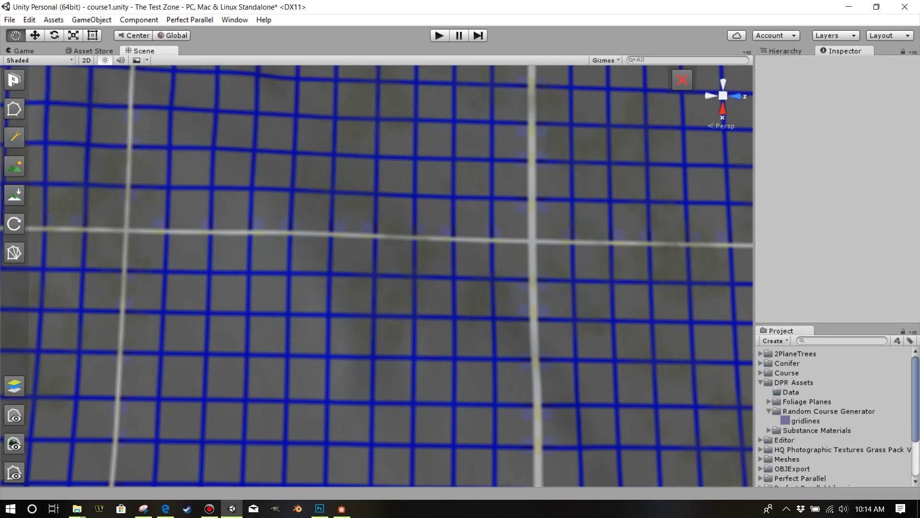
click(14, 137)
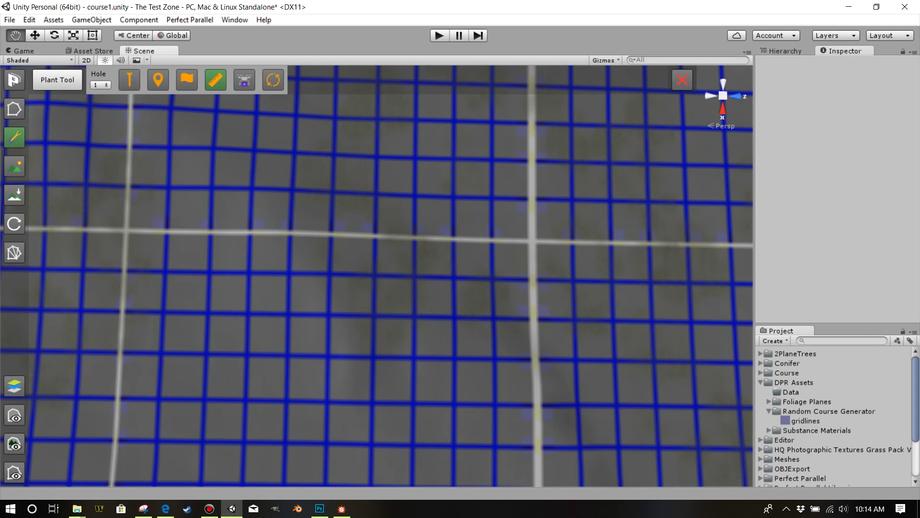
click(286, 355)
click(287, 355)
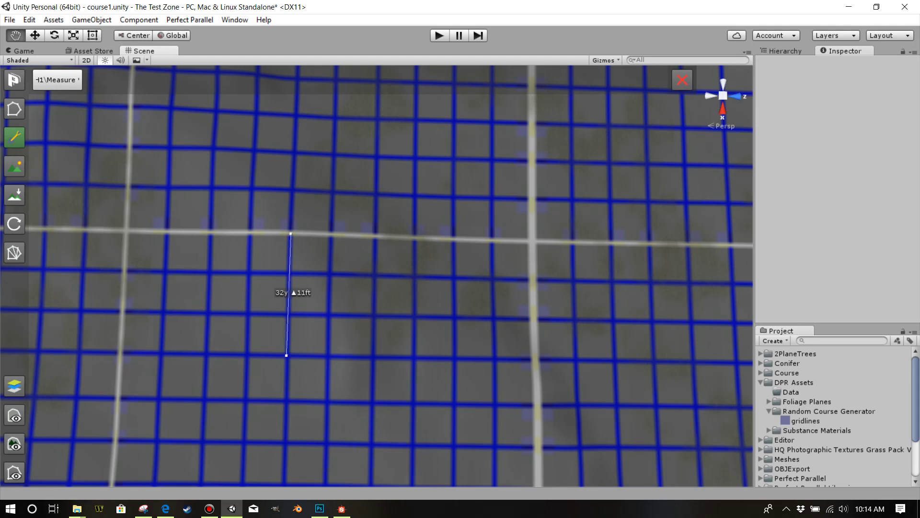
scroll(375, 275, down, 4)
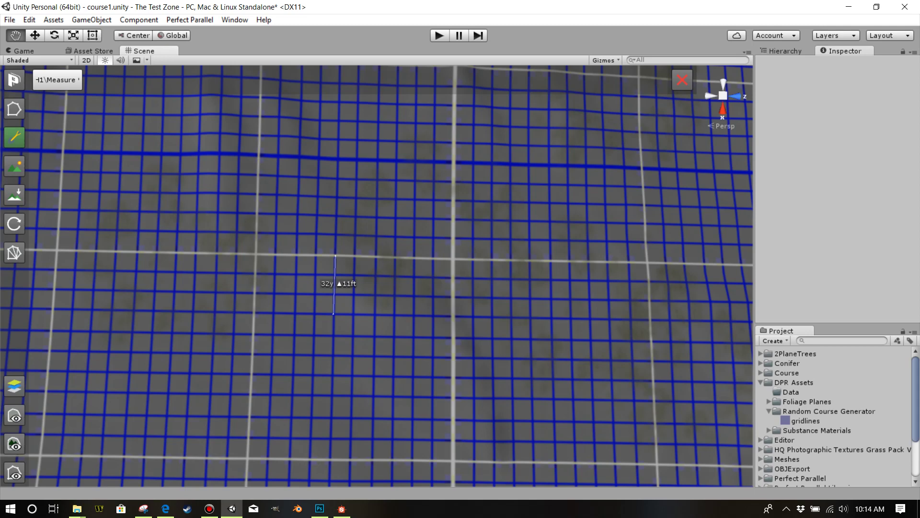
Locate the gridlines asset in its project folder on disk and open gridlines.psd in Photoshop
mouse_move(320, 508)
click(805, 421)
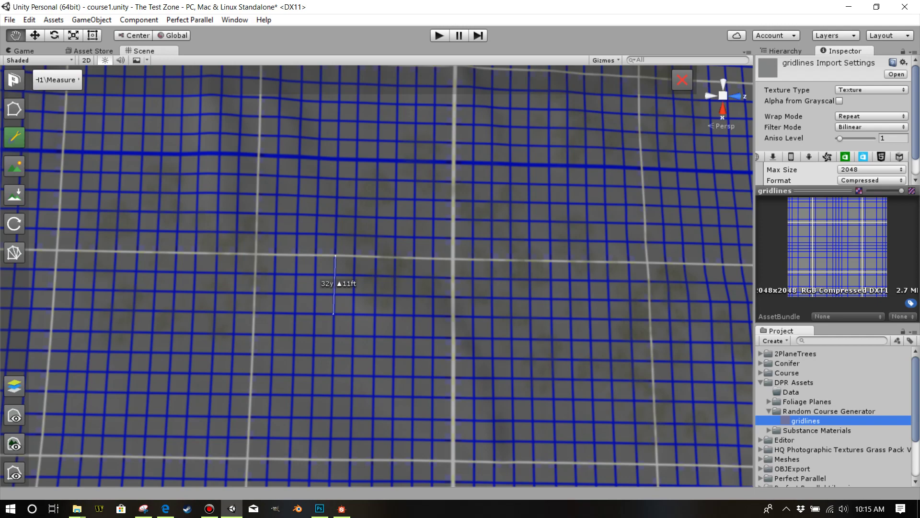
alt+drag(333, 314, 358, 198)
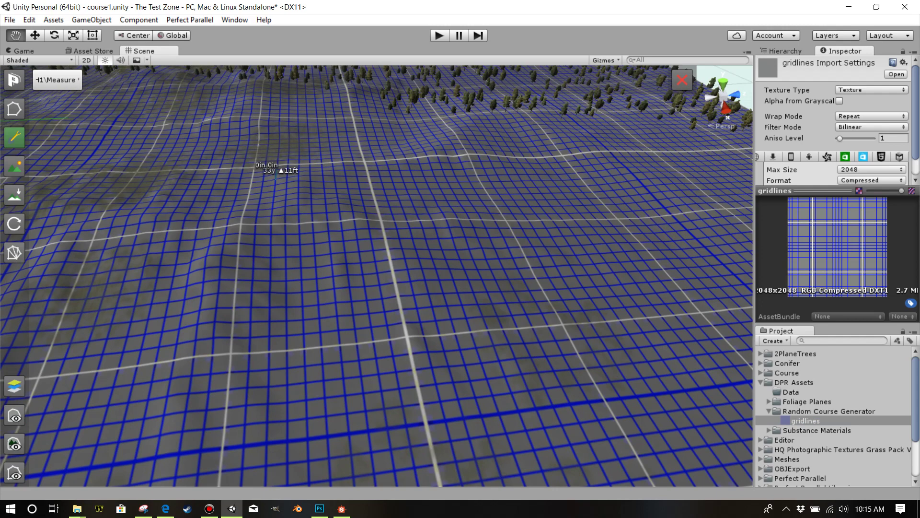
click(806, 421)
right_click(806, 420)
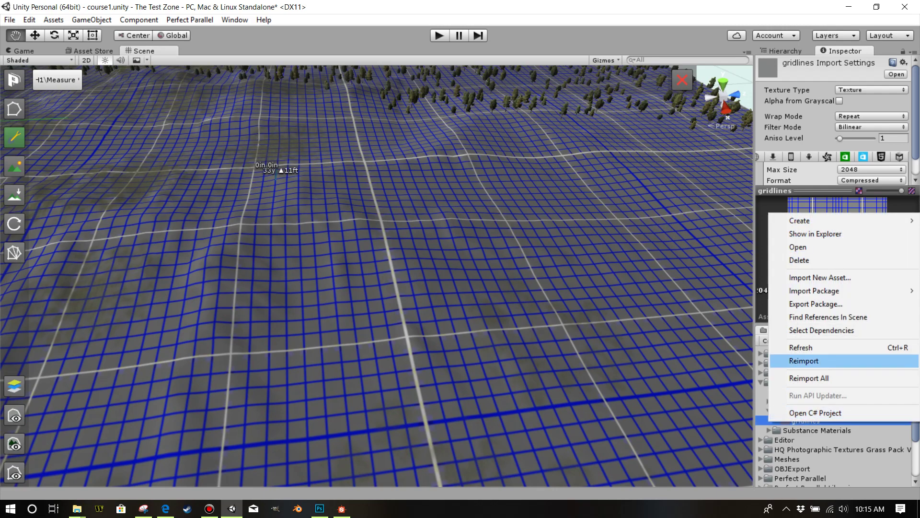
mouse_move(815, 291)
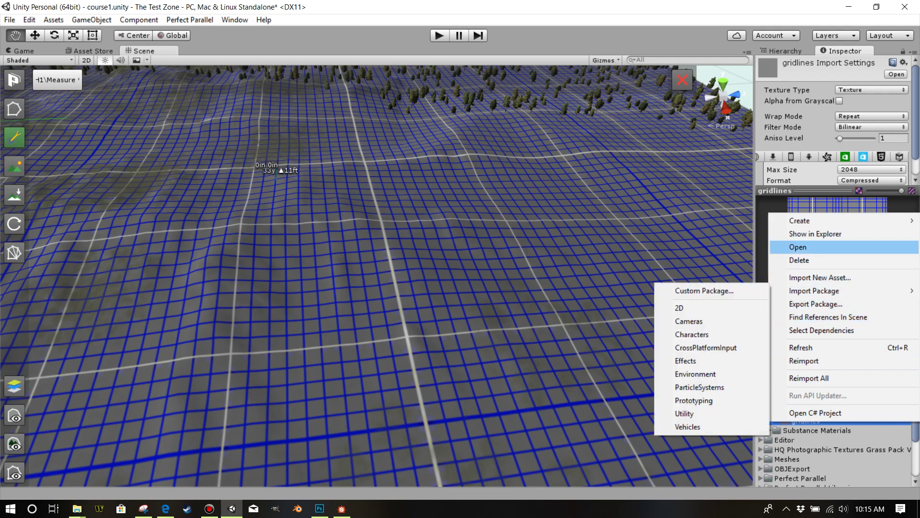
click(815, 233)
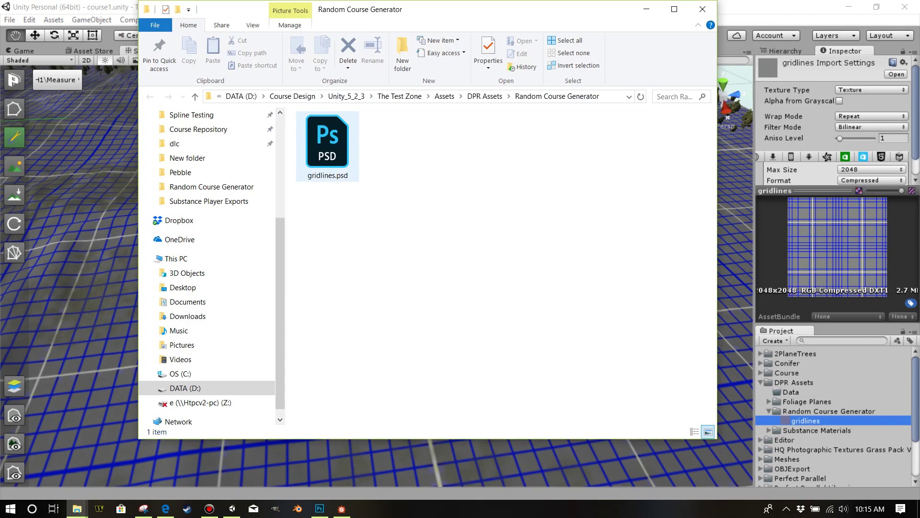
double_click(336, 153)
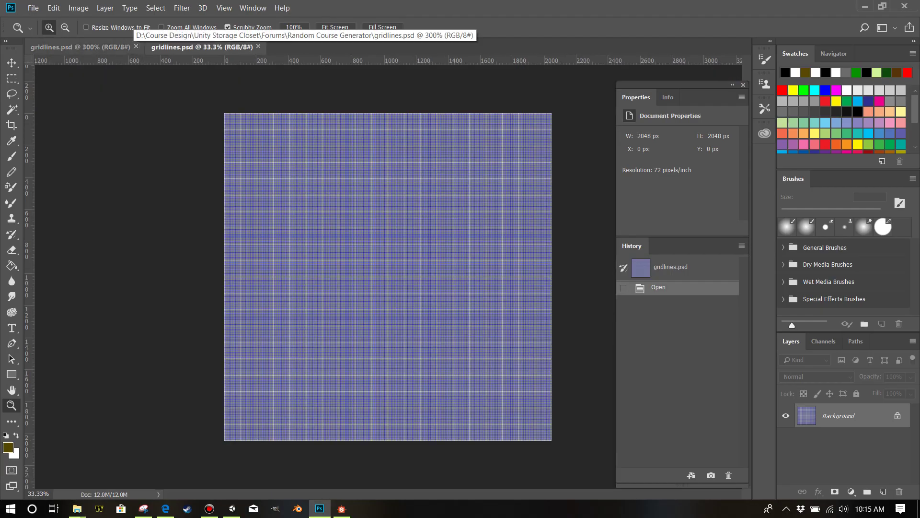
Close the other gridlines.psd document shown at 300% and zoom the remaining one to 100%
click(136, 47)
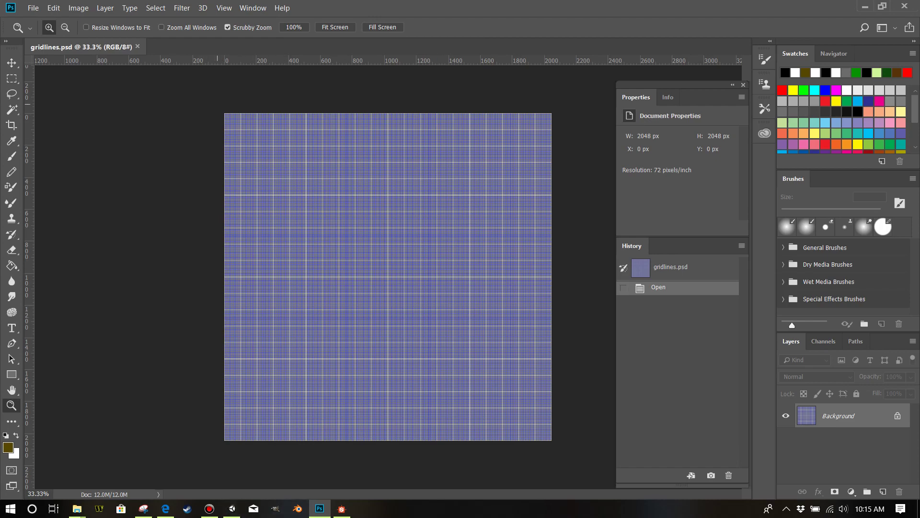
click(217, 104)
click(143, 93)
scroll(158, 144, up, 3)
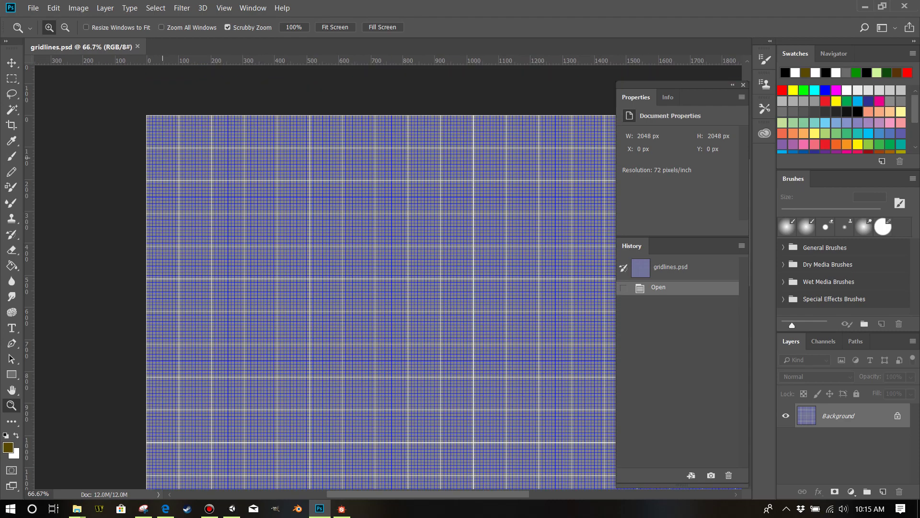
key(ctrl+plus)
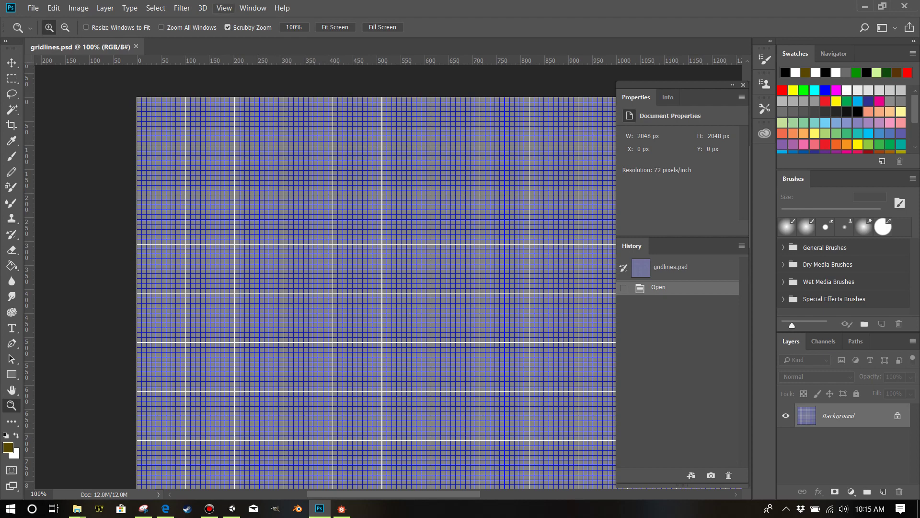
Set the ruler units to Pixels in the Units & Rulers preferences
click(33, 8)
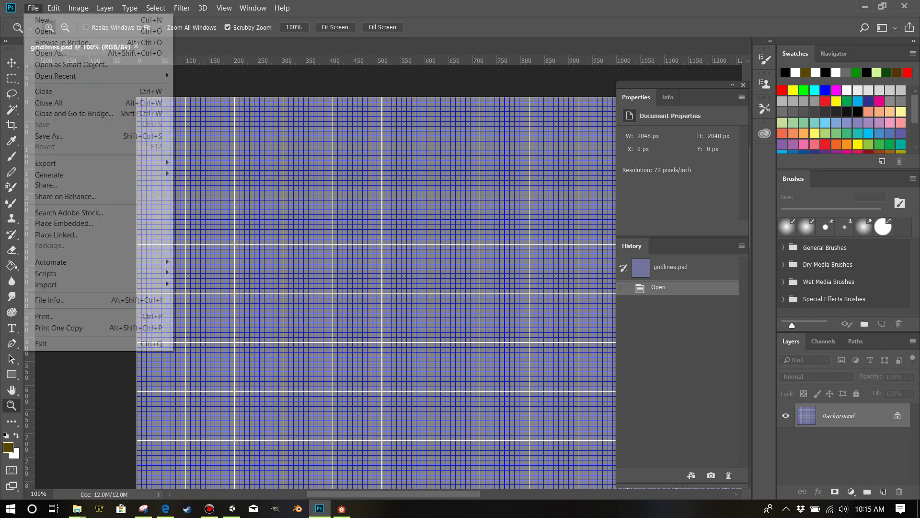
mouse_move(54, 8)
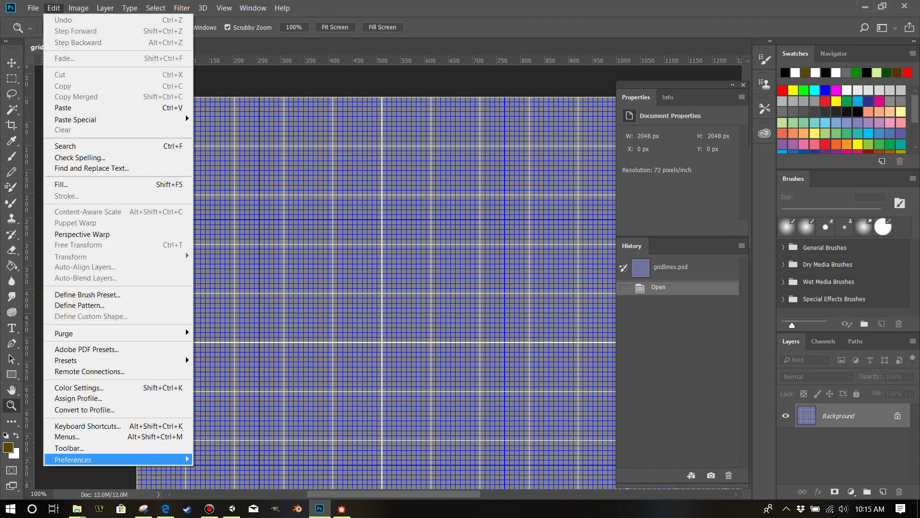
mouse_move(95, 460)
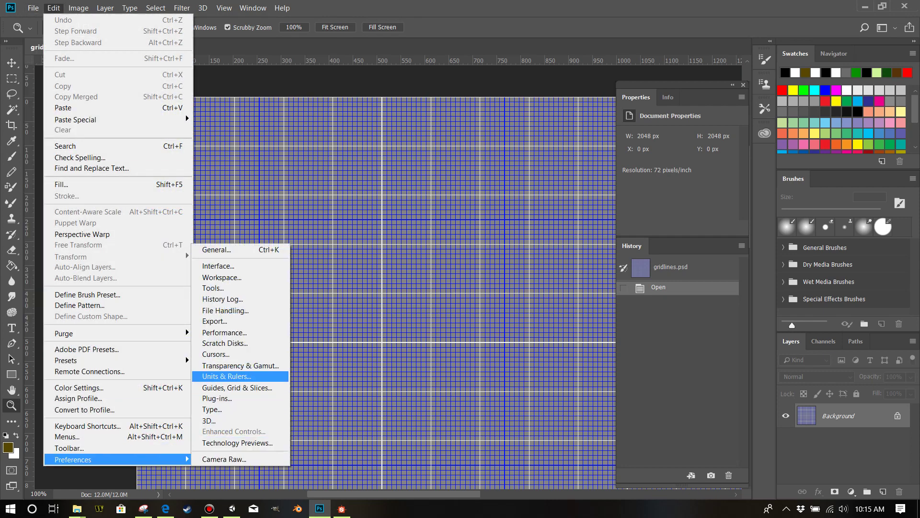
click(225, 376)
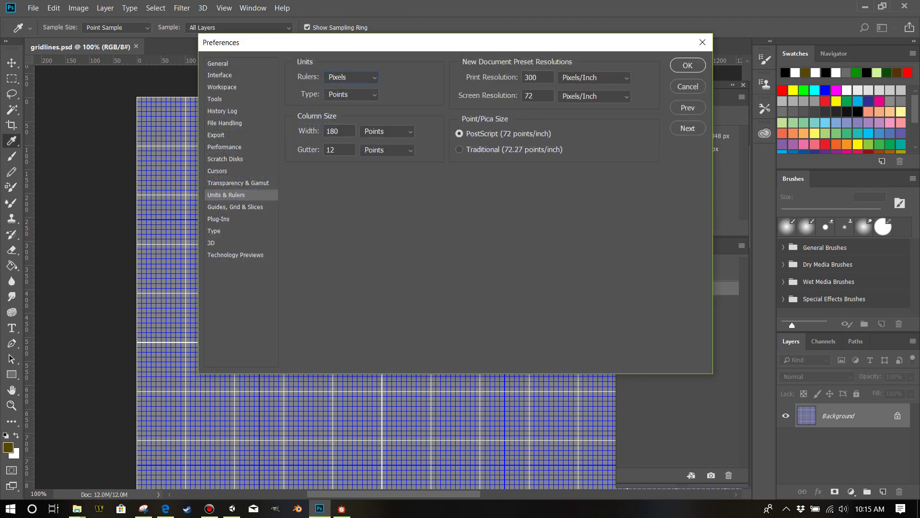
click(352, 78)
click(349, 90)
click(688, 66)
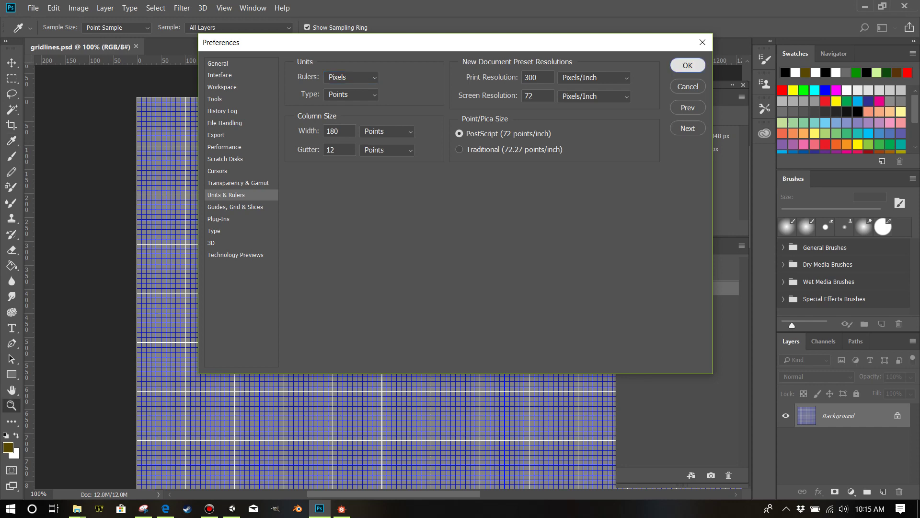
Zoom in on the gridlines document to 200%
click(224, 9)
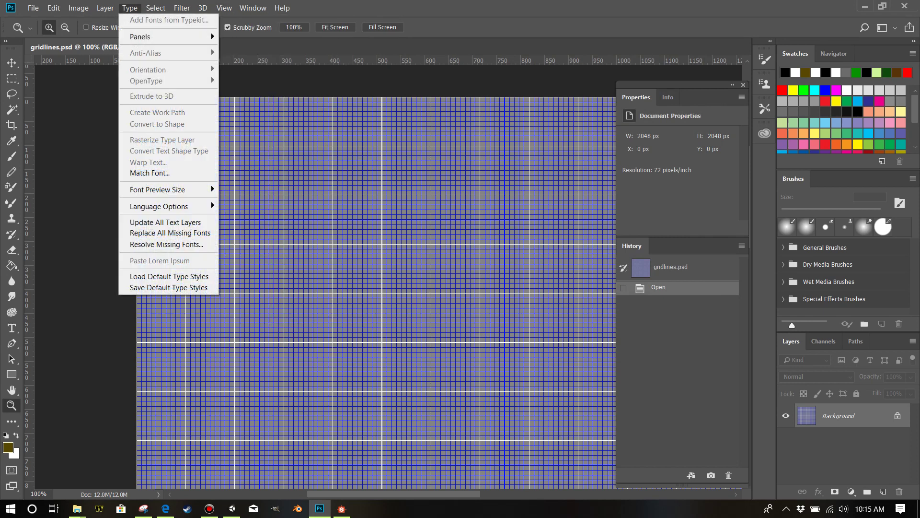
click(182, 125)
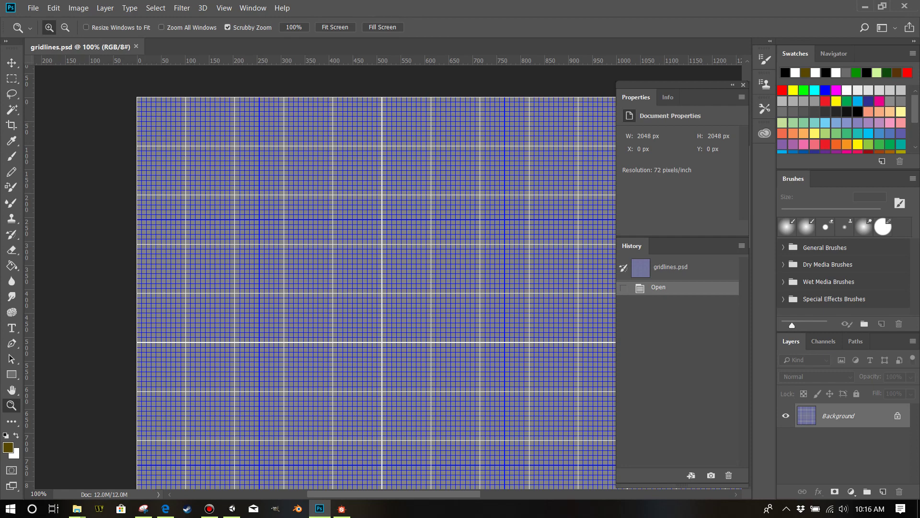
key(ctrl+plus)
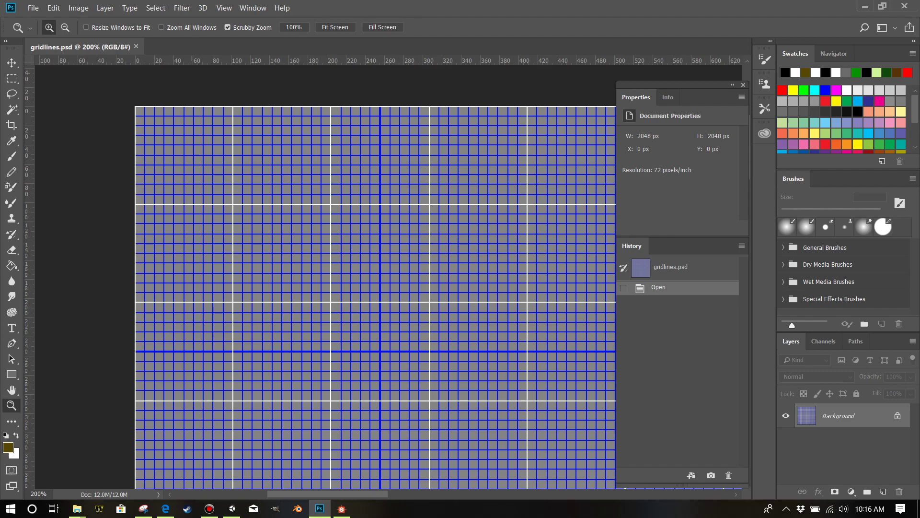
Switch to the Pebble Beach satellite map in Microsoft Edge and turn its labels off
click(166, 508)
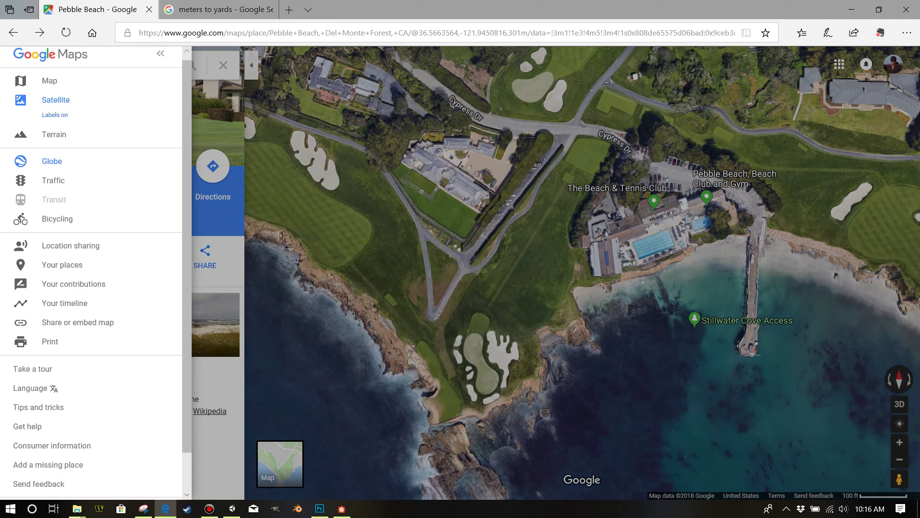
click(55, 115)
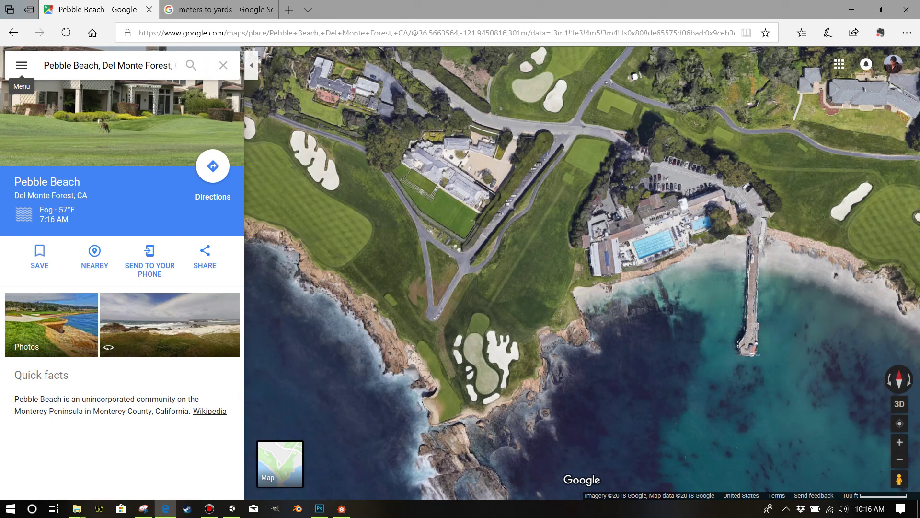
Close the existing Snipping Tool capture without saving it
mouse_move(143, 508)
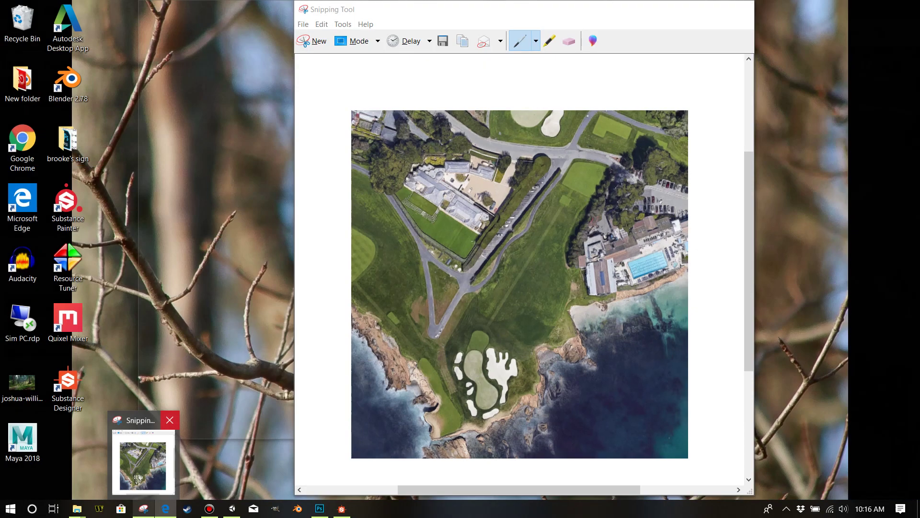
click(169, 421)
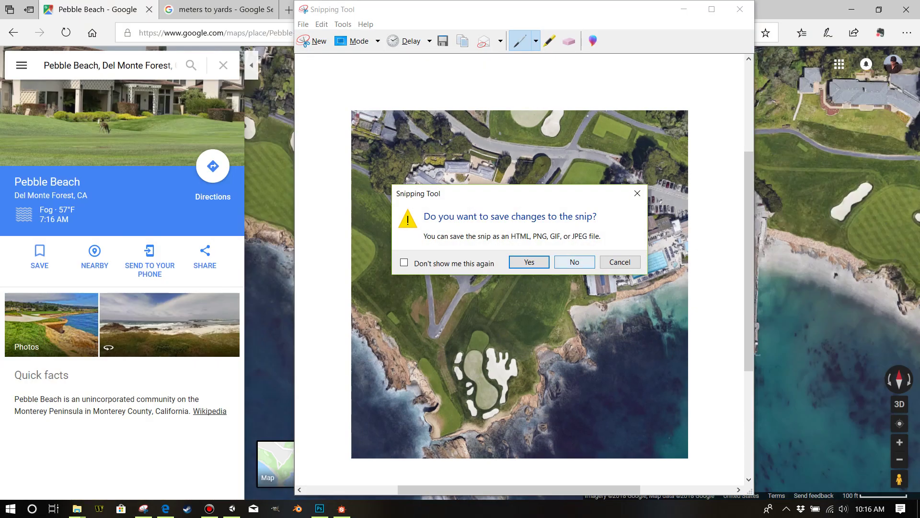
click(574, 262)
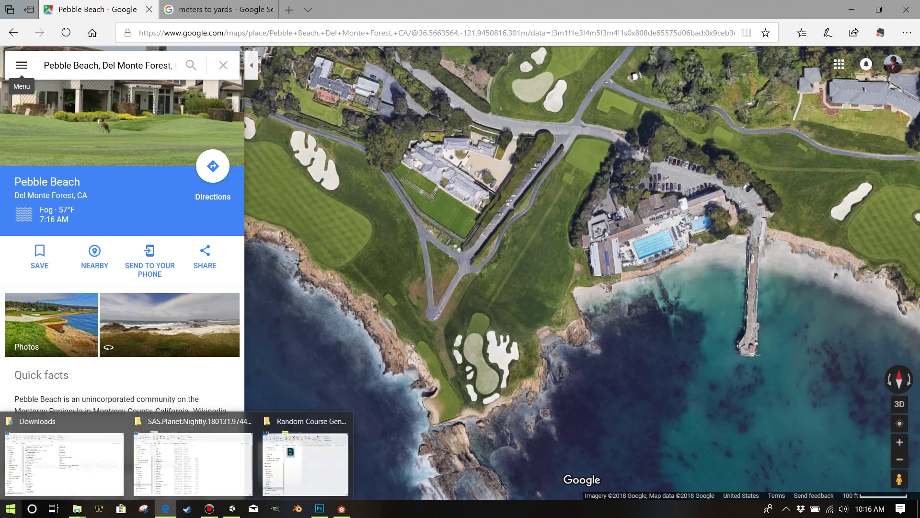
Search Windows for "snip" and review the Snipping Tool's pinning options without choosing any
key(super)
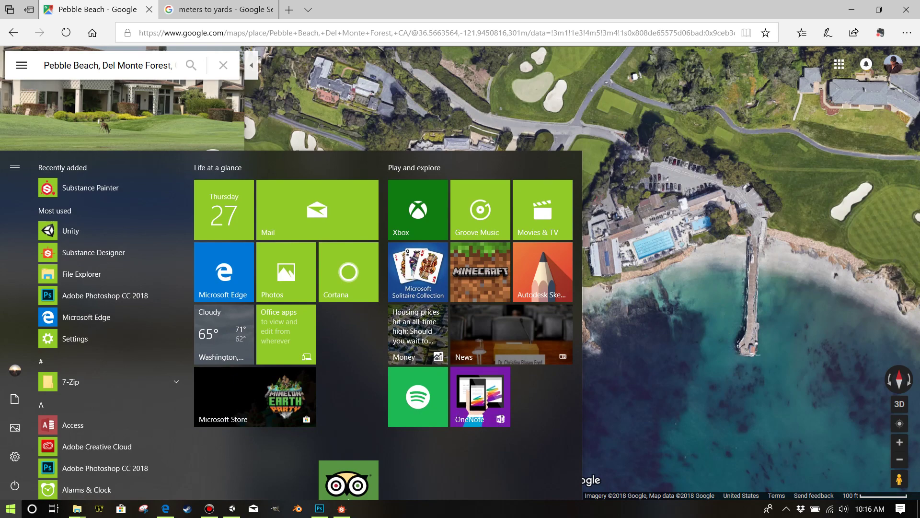
text(snip)
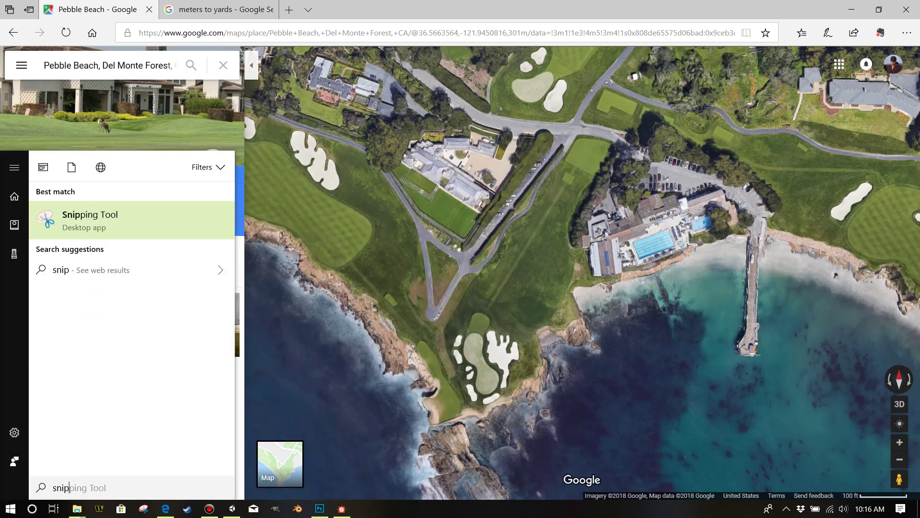
right_click(104, 220)
key(Down)
key(Down)
key(Down)
key(Down)
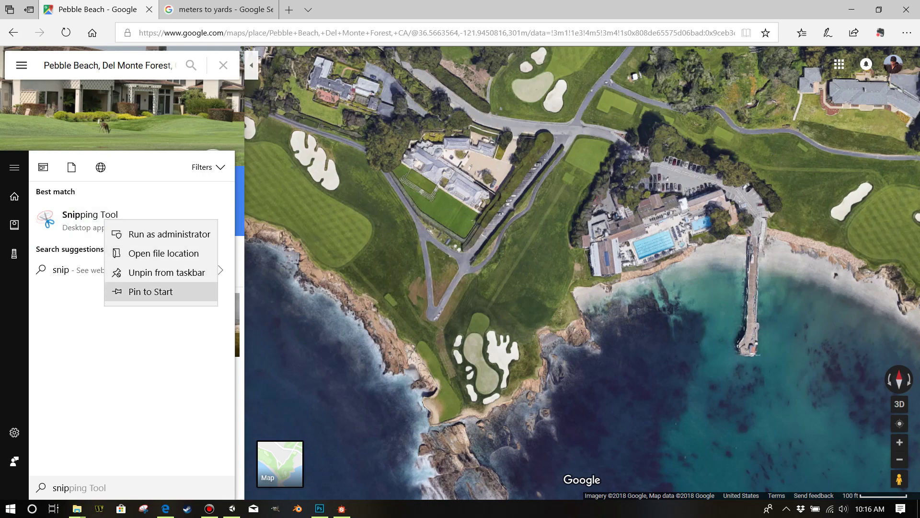
key(Up)
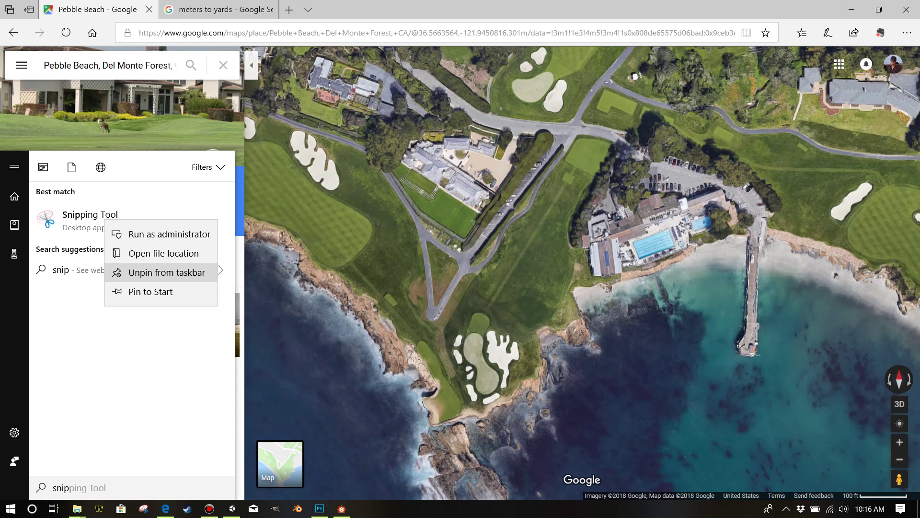
key(Up)
key(Up)
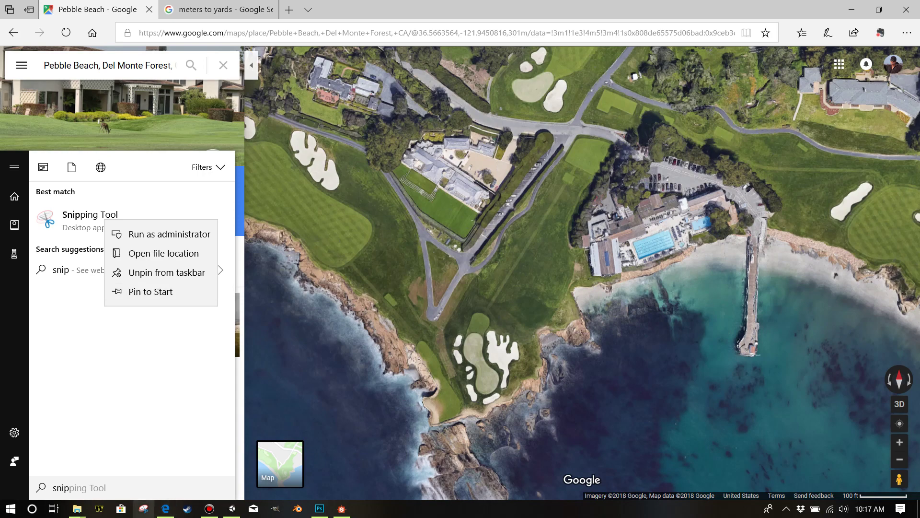
key(Escape)
key(Escape)
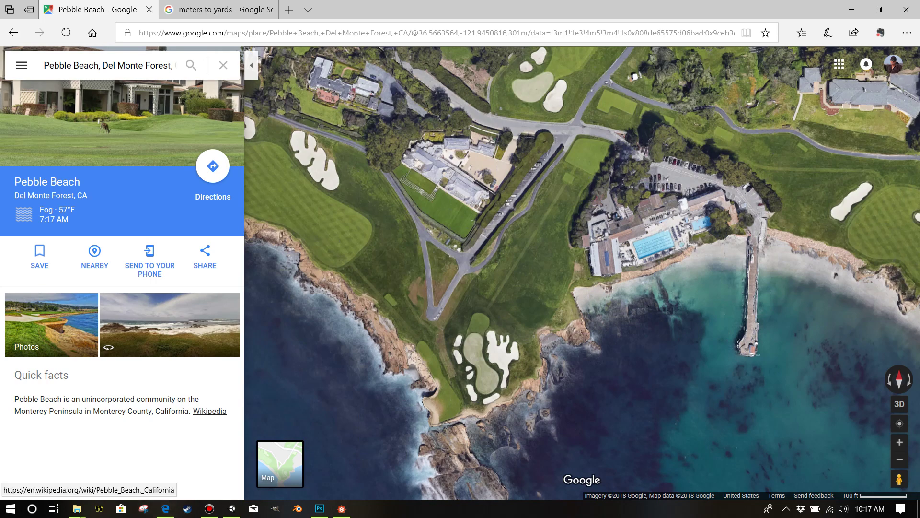
Start a distance measurement on the satellite map and trace a line along the road beside the fairway
right_click(483, 254)
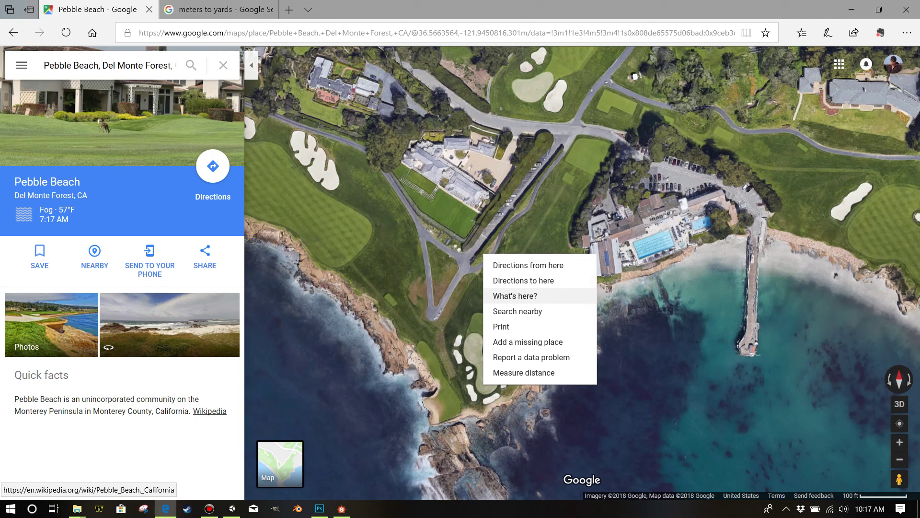
click(524, 373)
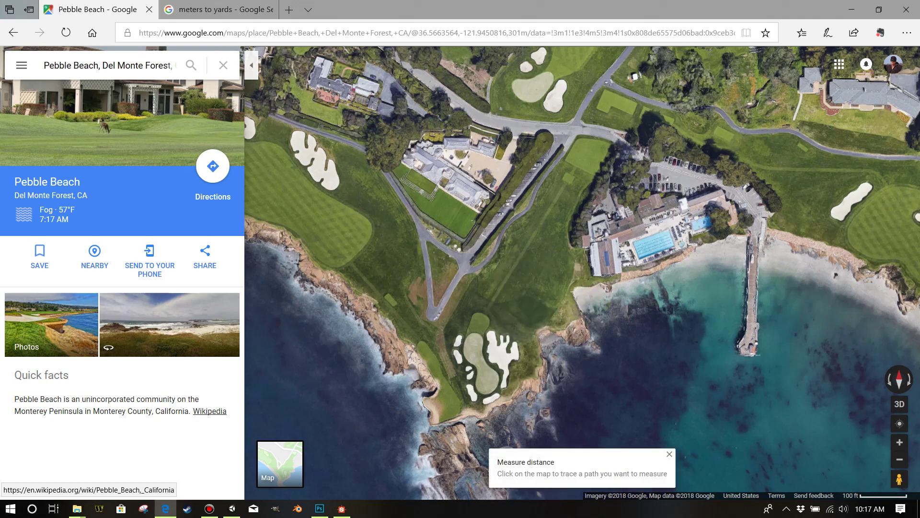
drag(542, 297, 514, 331)
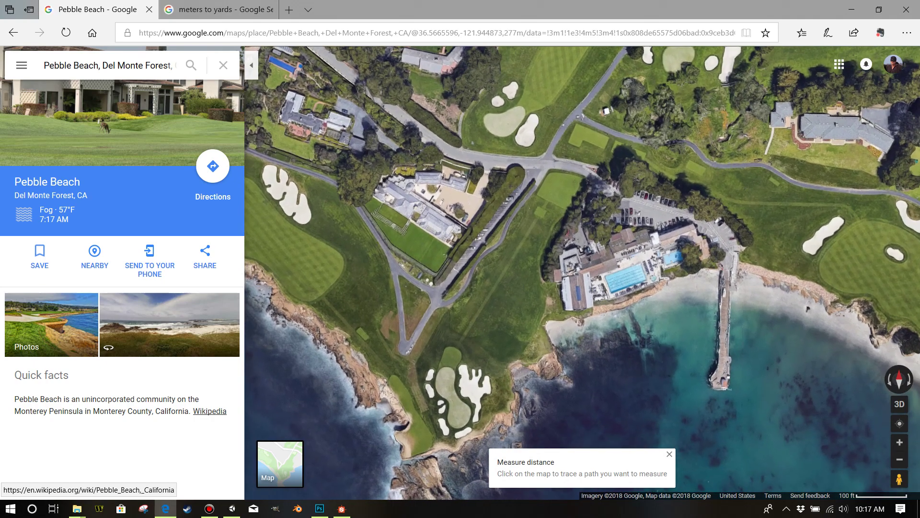
click(523, 203)
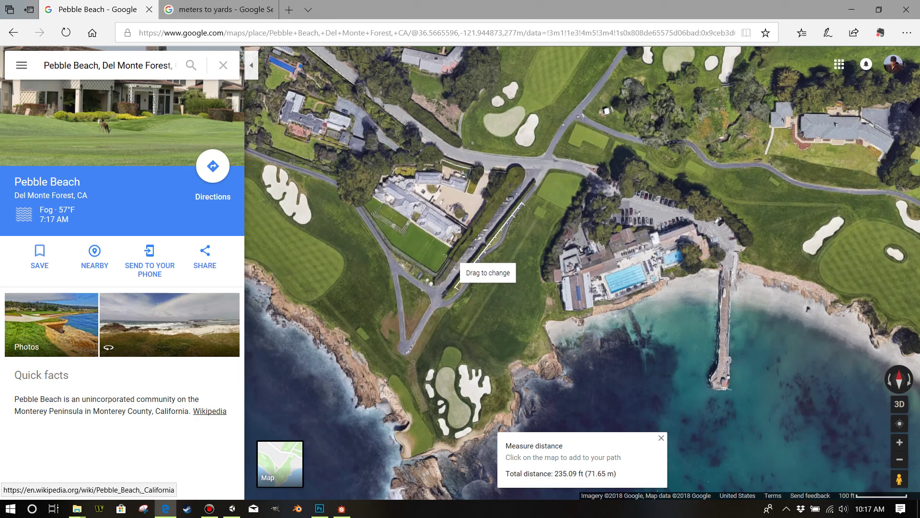
Turn the map labels on and move the measuring line's ends to span from the bunkered green to the tee area
click(21, 65)
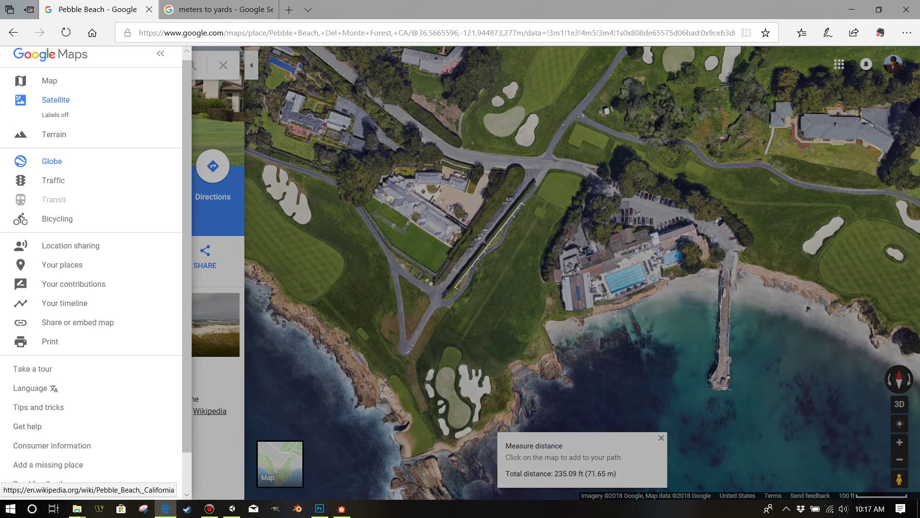
click(456, 288)
drag(457, 289, 454, 399)
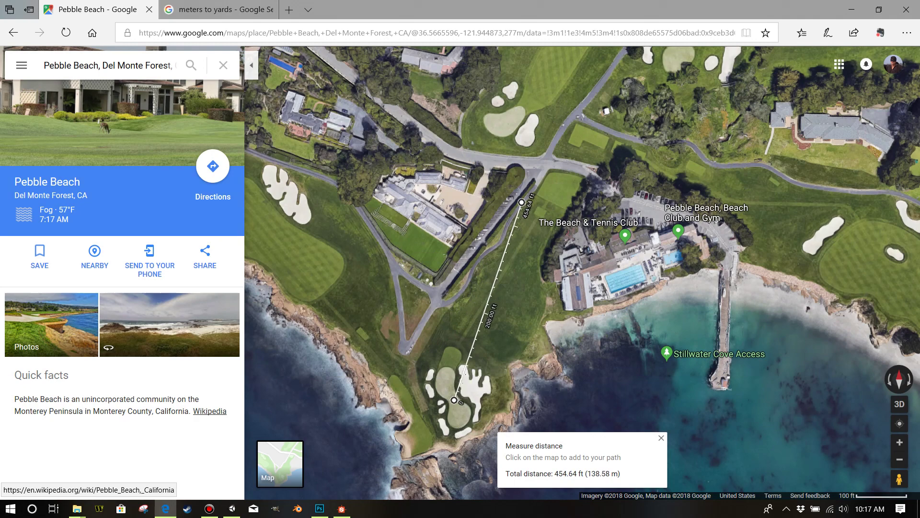
drag(522, 202, 541, 213)
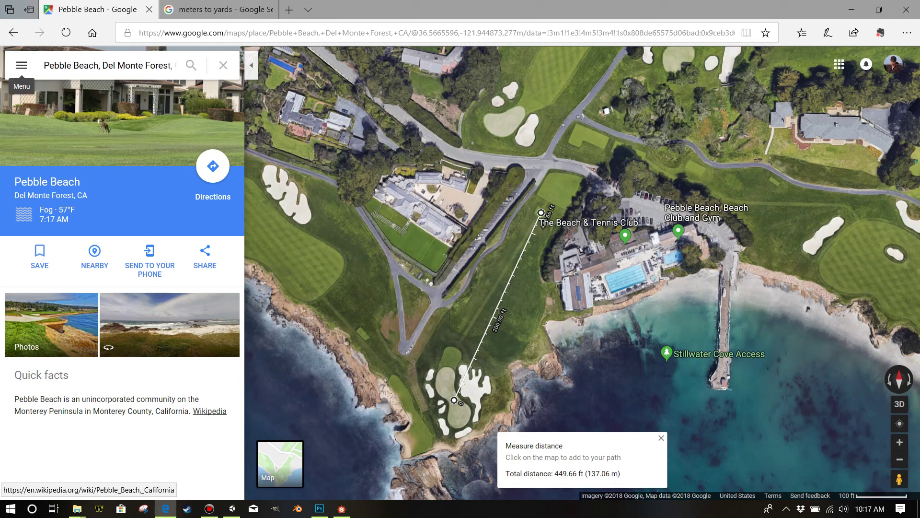
Turn the map labels off and close the distance measurement
click(21, 66)
click(54, 115)
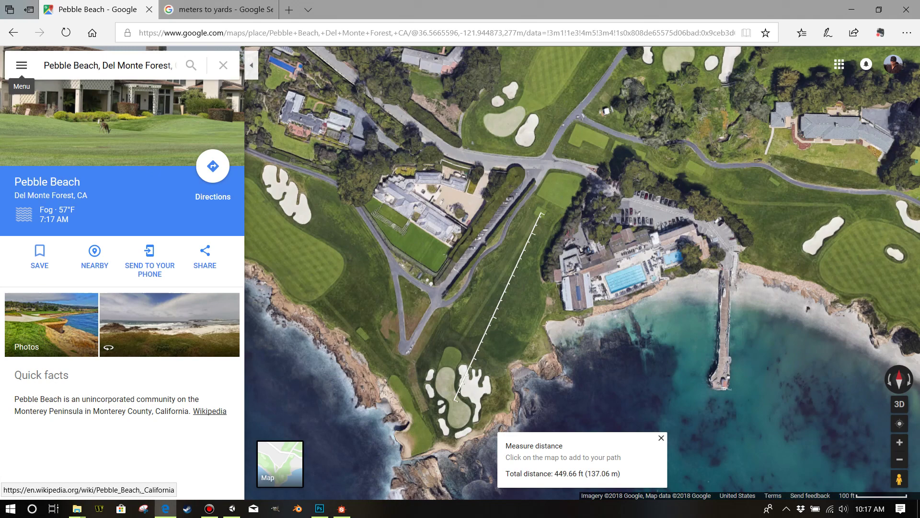
click(661, 437)
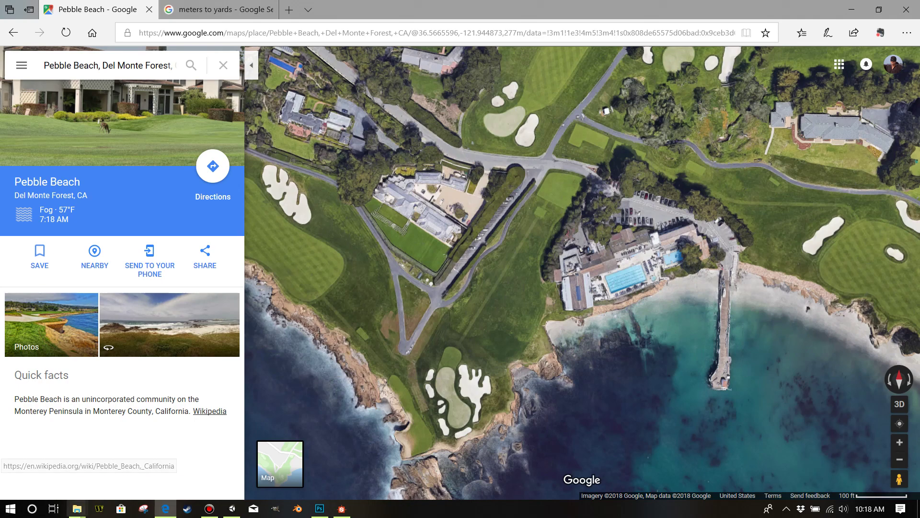
Capture a new Snipping Tool snip of the satellite map around the hole, from the road junction to the coastline
click(143, 509)
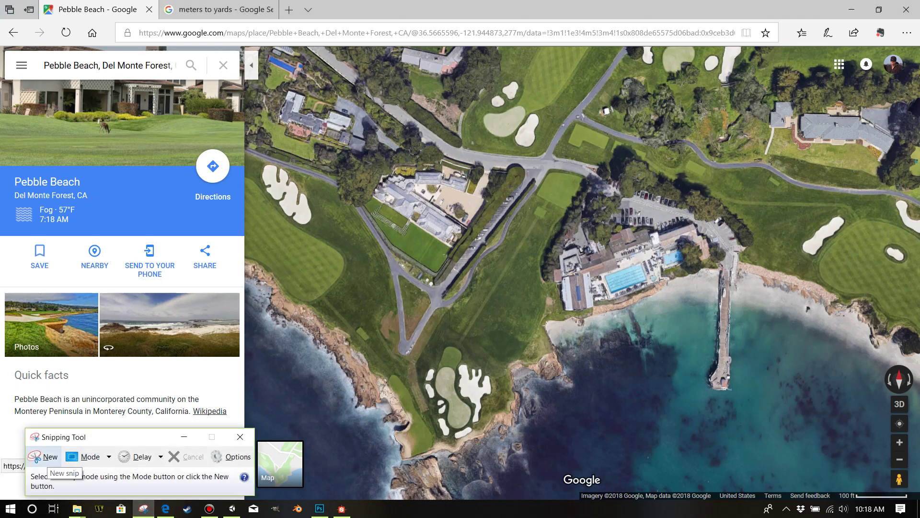
click(45, 458)
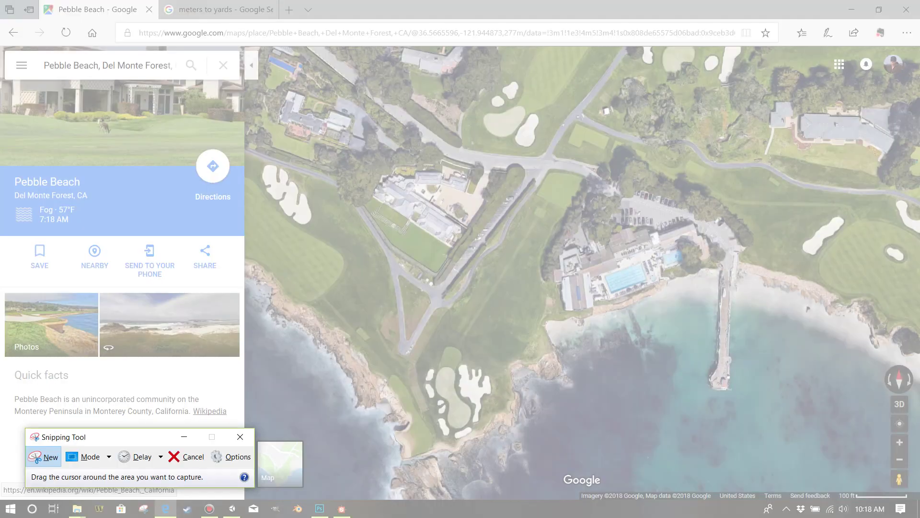
drag(348, 130, 660, 466)
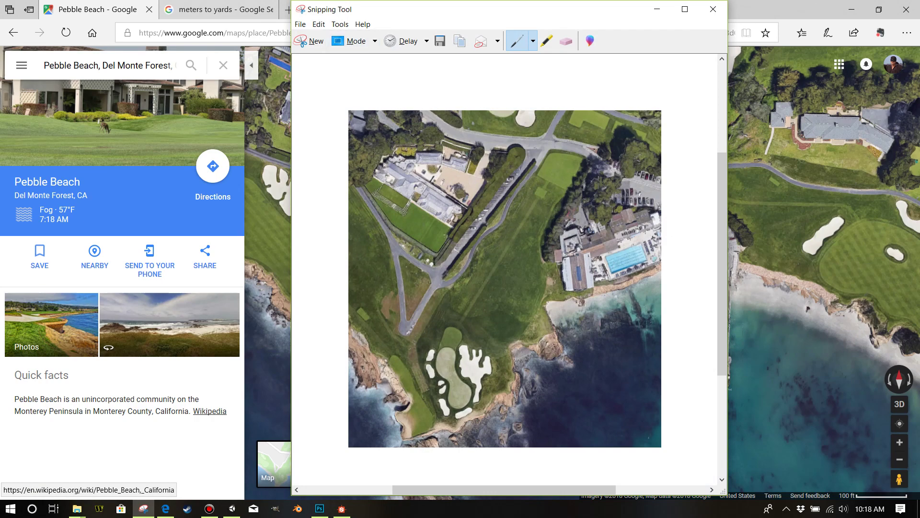
Switch to Photoshop and paste the captured map snip as a new layer over the grid, viewed at 100%
click(319, 508)
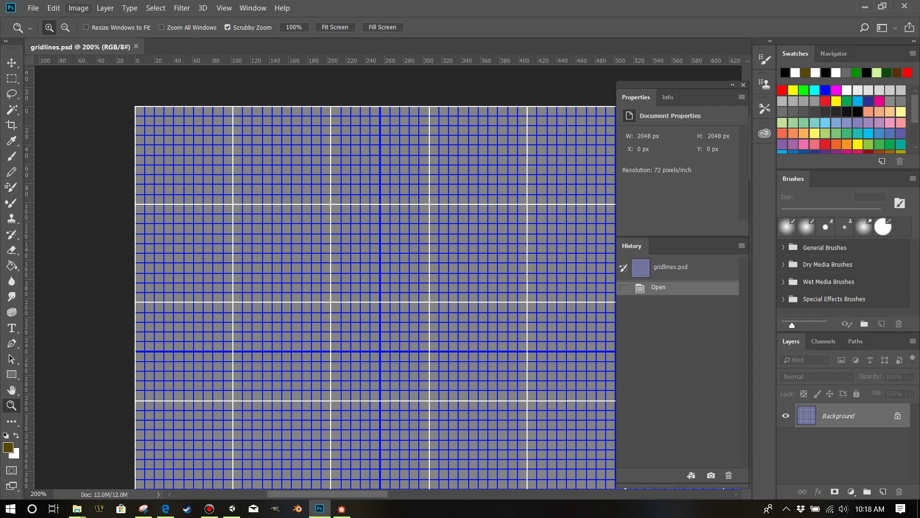
click(53, 7)
click(72, 107)
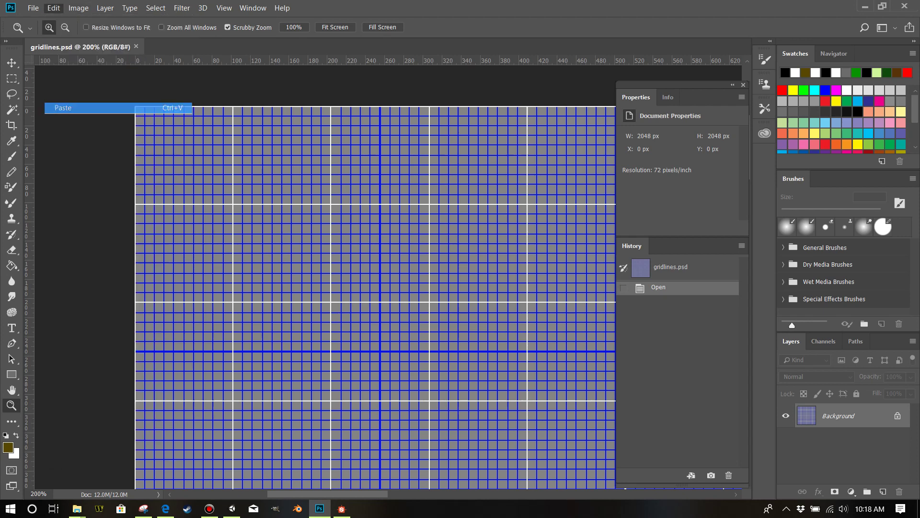
scroll(448, 318, down, 3)
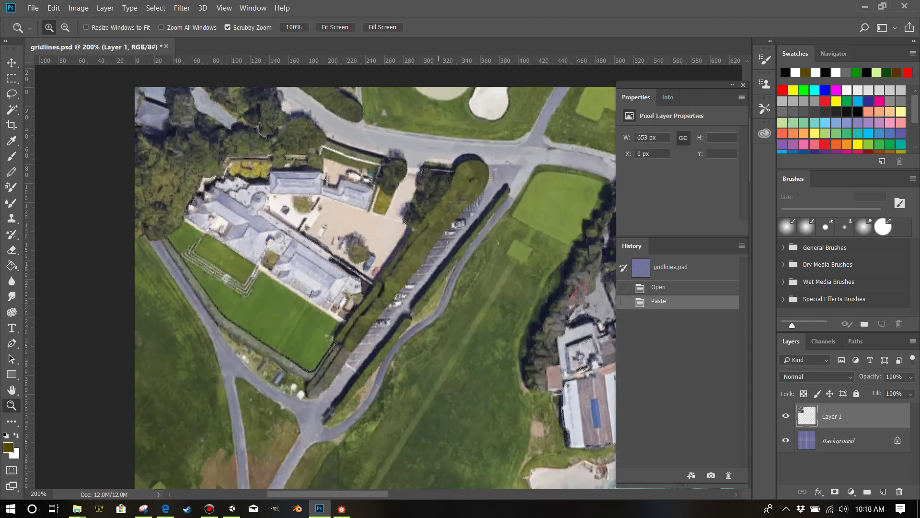
key(ctrl+minus)
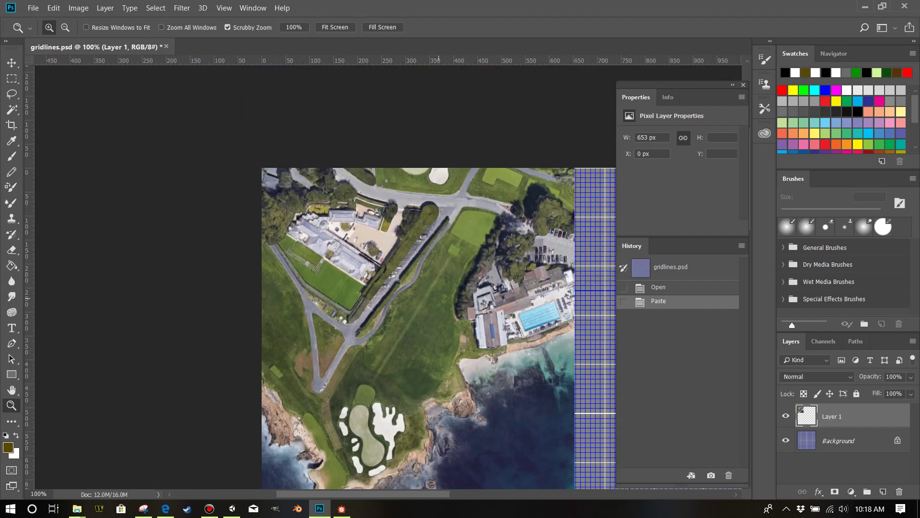
Rotate the pasted map layer about 30.4° counterclockwise so the hole's fairway runs vertically along the grid, and apply the transformation
key(ctrl+minus)
key(ctrl+minus)
key(ctrl+minus)
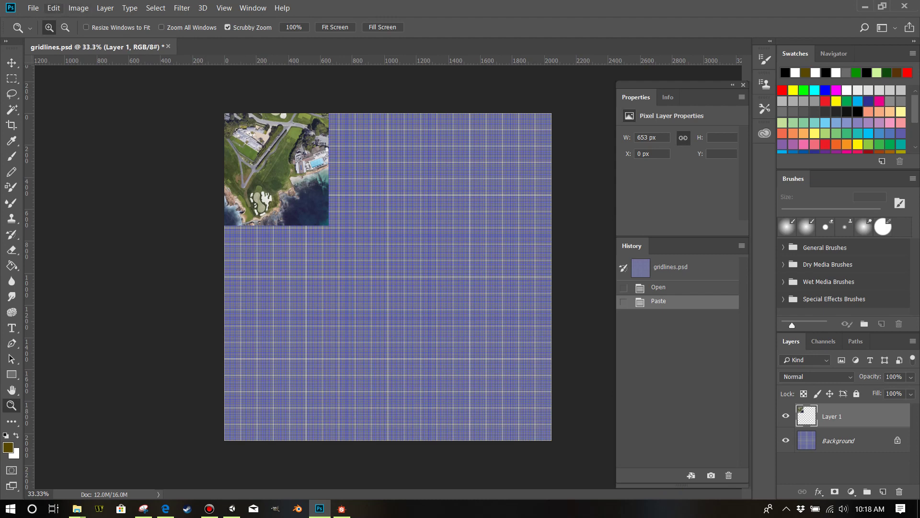
click(54, 7)
mouse_move(77, 256)
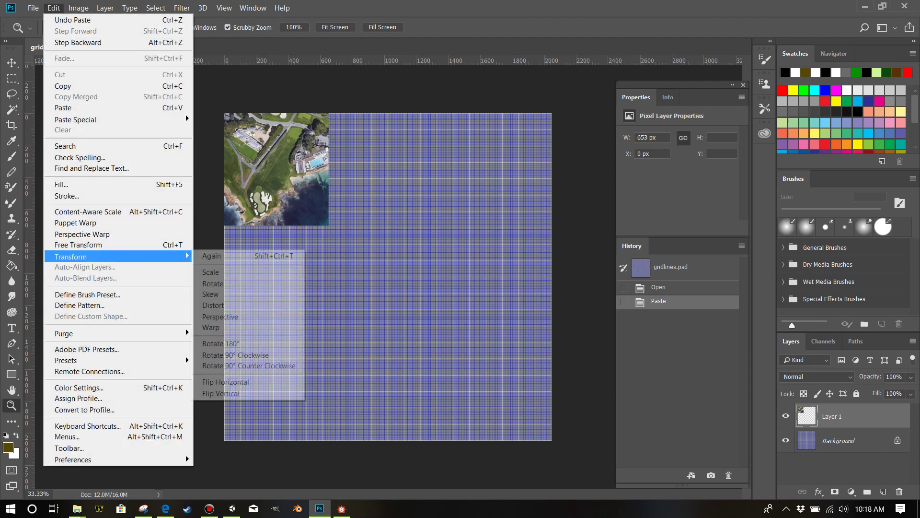
click(213, 284)
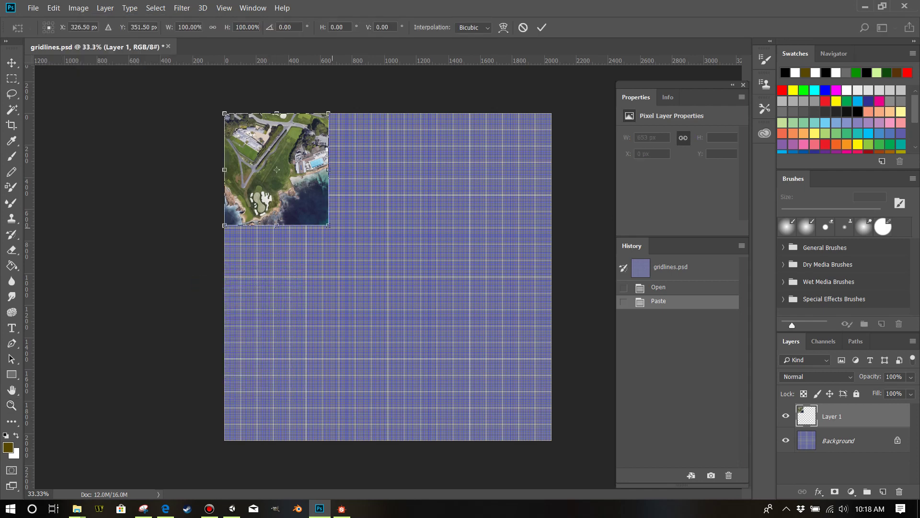
drag(350, 223, 367, 177)
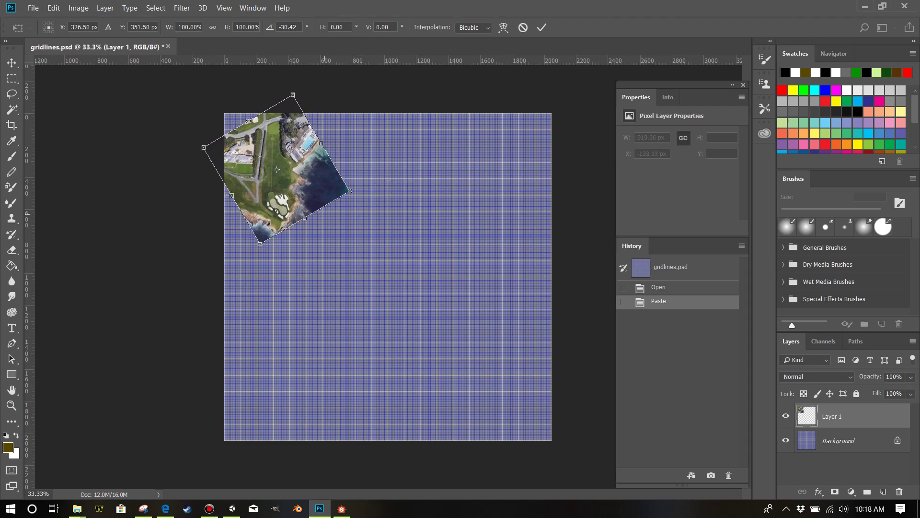
key(z)
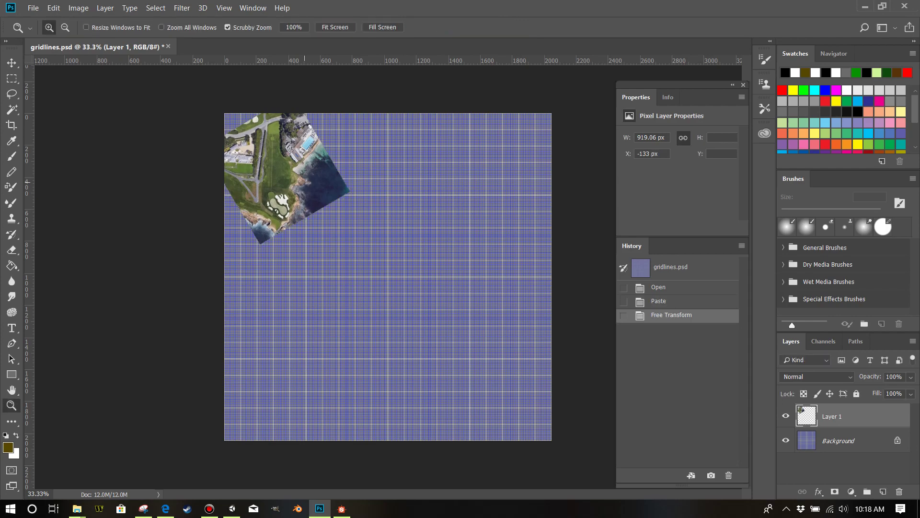
Examine the rotated map against the gridlines at 100% zoom
key(ctrl+plus)
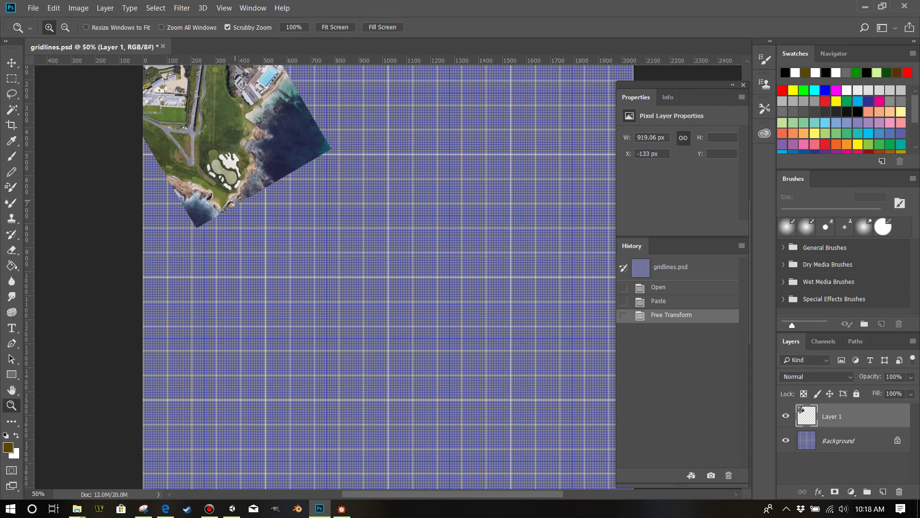
scroll(379, 277, up, 3)
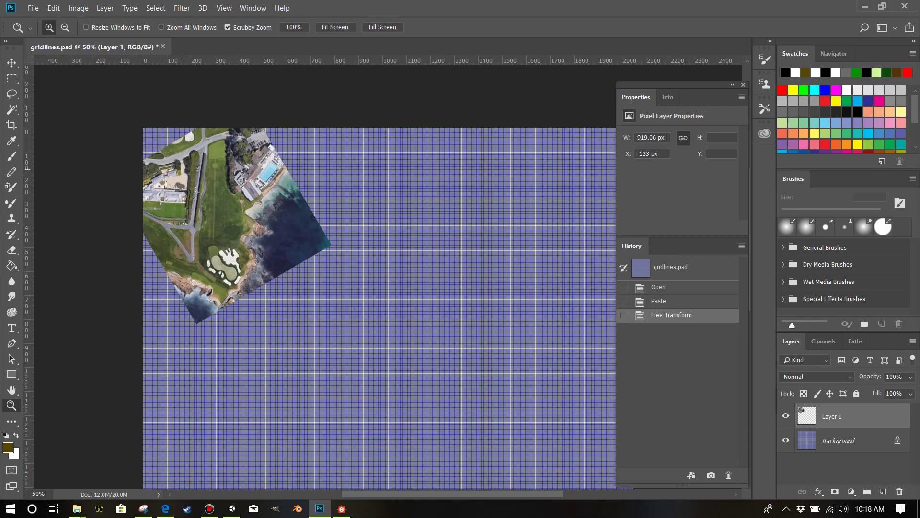
key(ctrl+plus)
key(ctrl+plus)
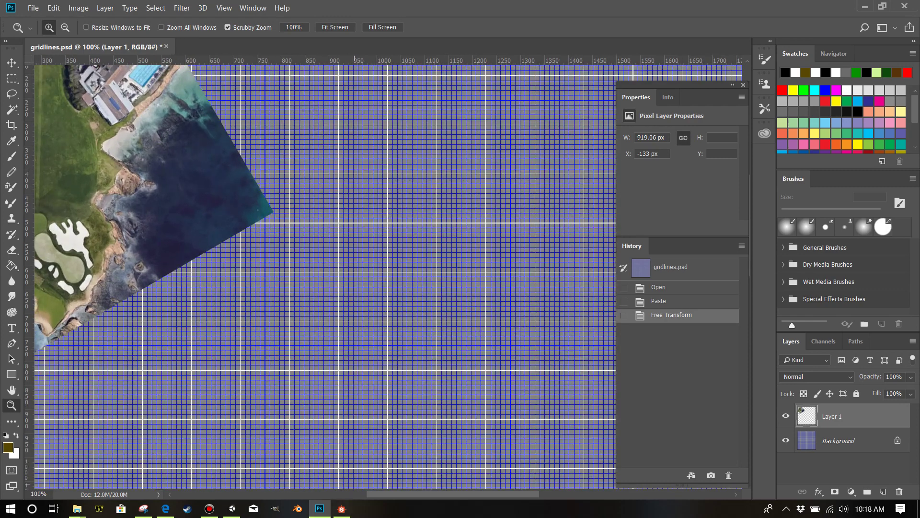